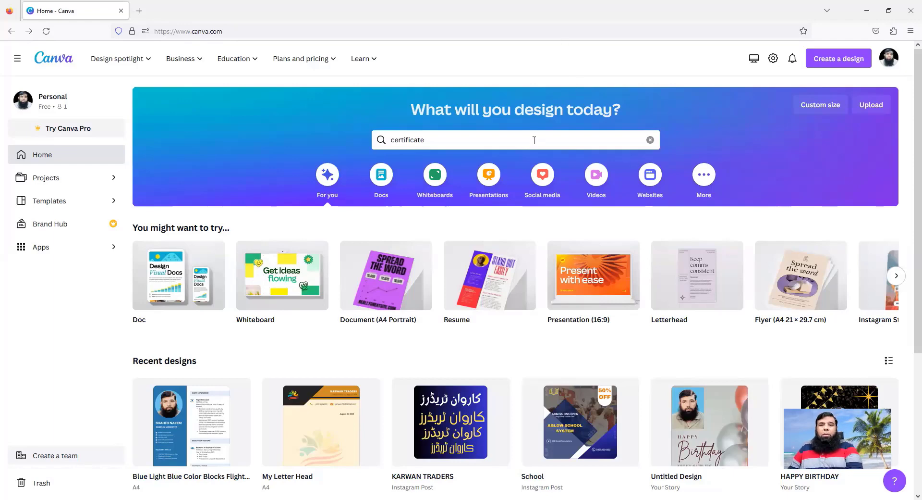
Step: Search the templates for "instagram post" and create a blank Instagram Post design
click(372, 127)
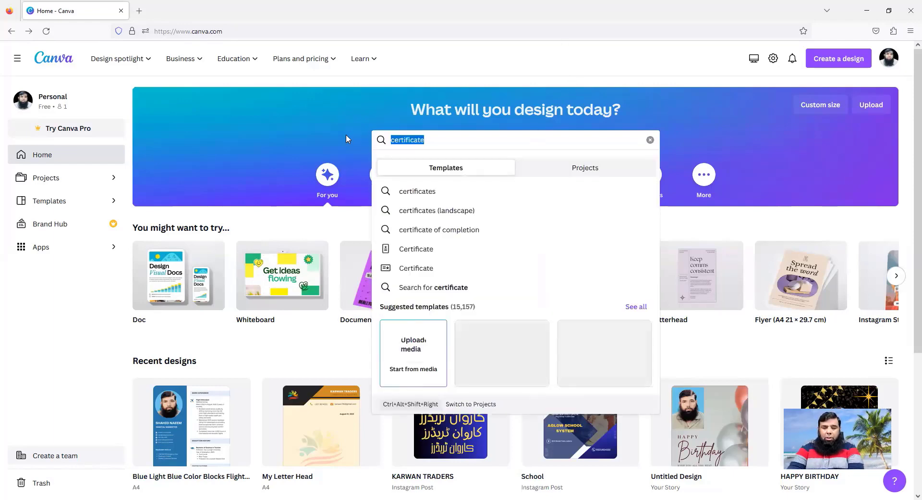
text(instag)
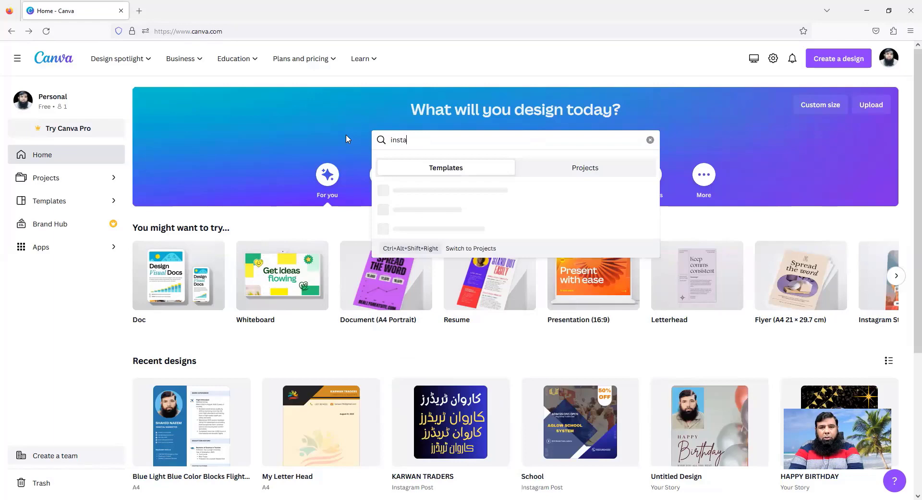
text(ram post)
key(Return)
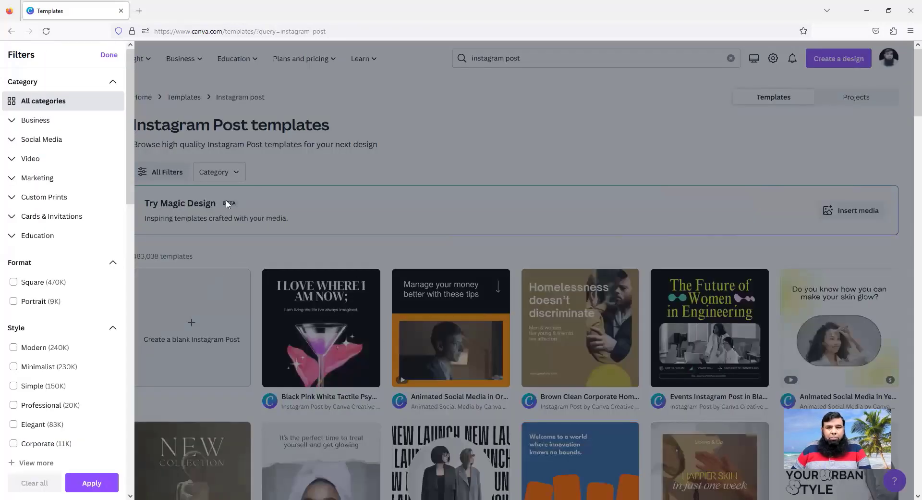
click(192, 285)
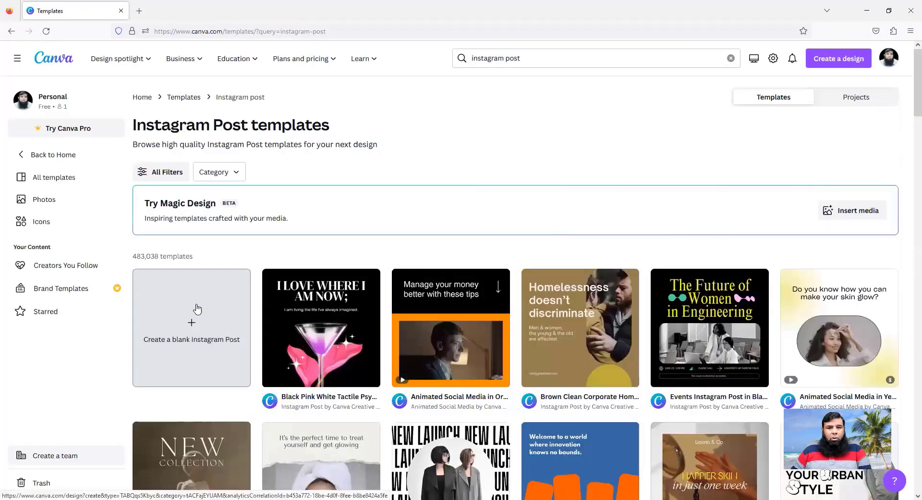
click(191, 327)
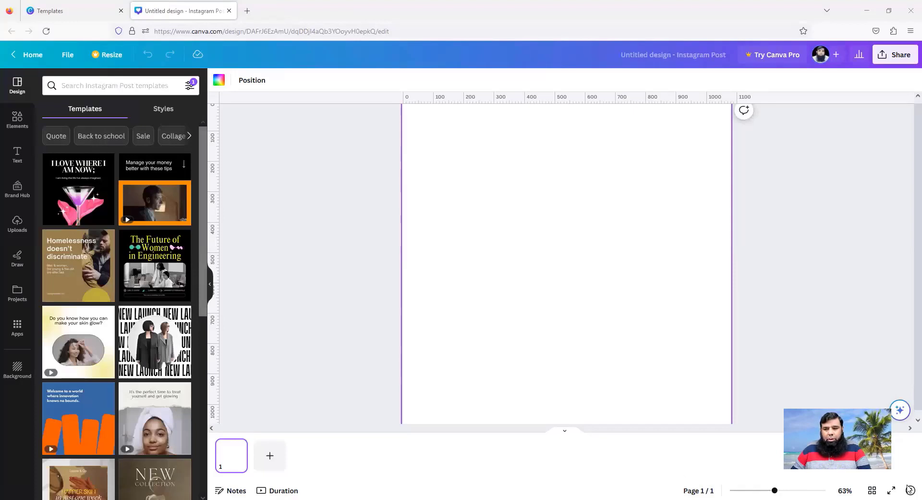
Step: Preview the blank page in full screen and return to the editor
click(891, 490)
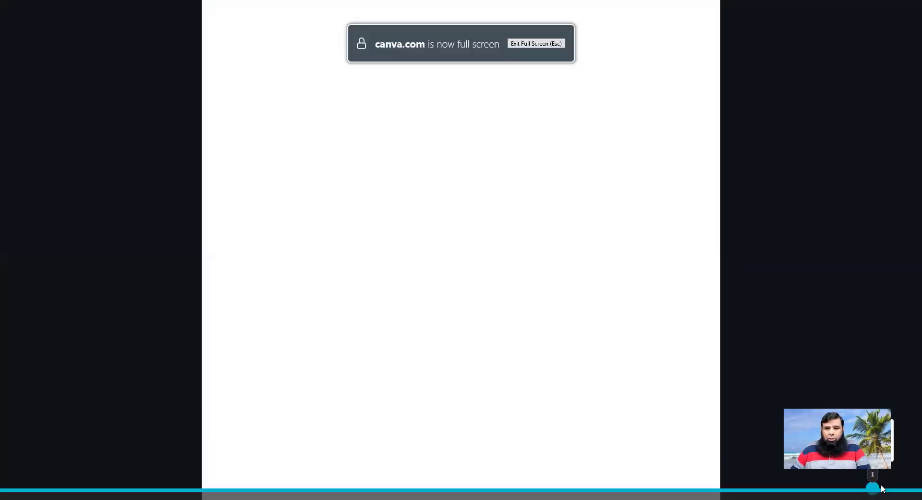
key(Escape)
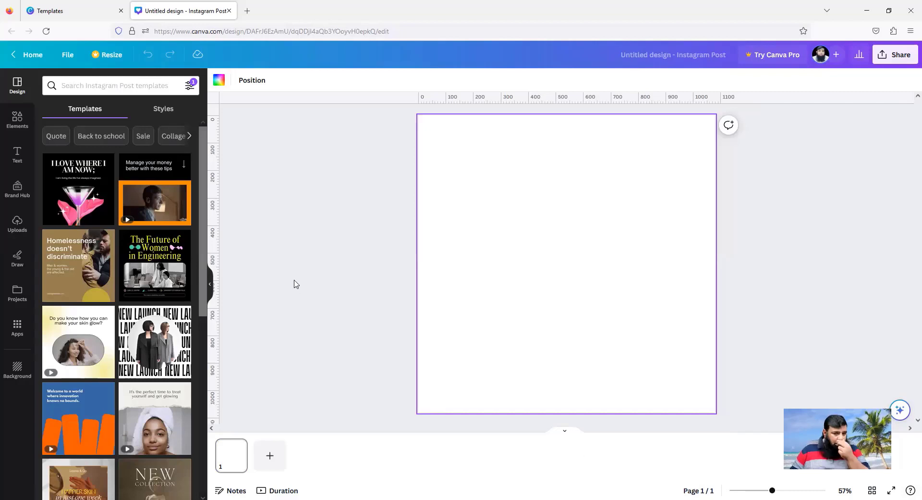
Step: Add the multicoloured leopard-print thumbs-up graphic from the elements to the page and flip it horizontally
click(13, 126)
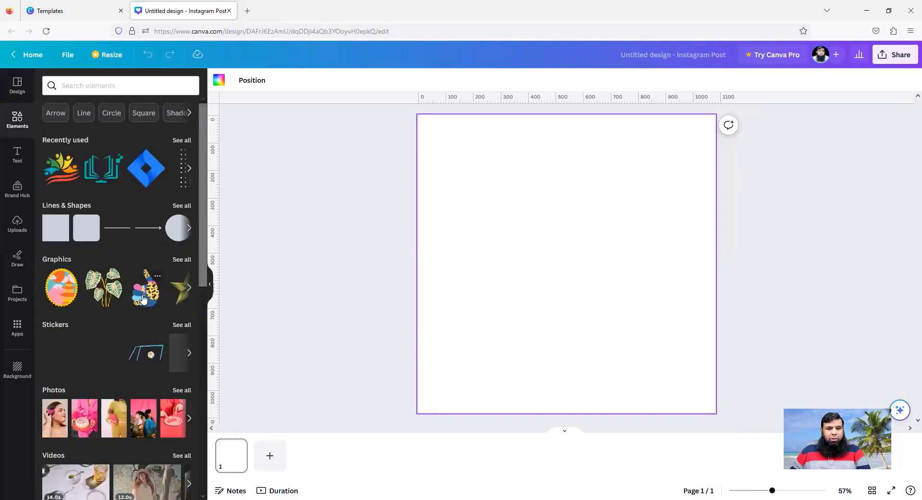
click(143, 298)
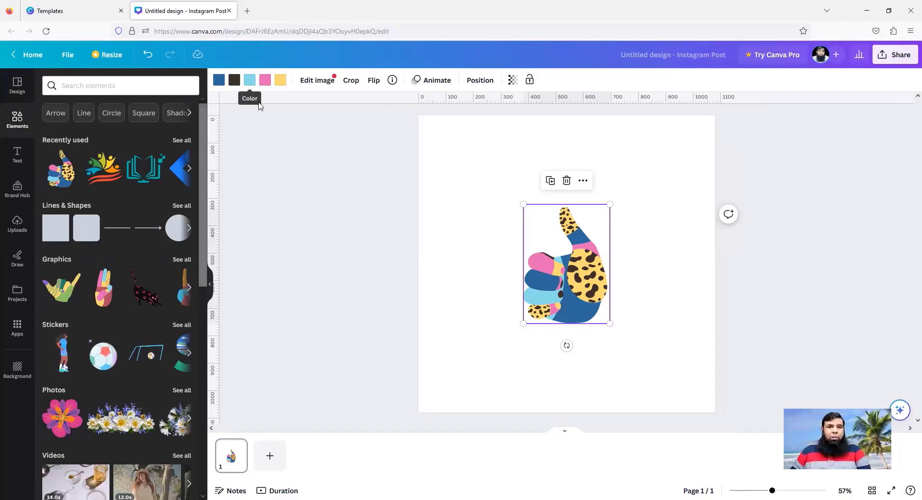
click(370, 83)
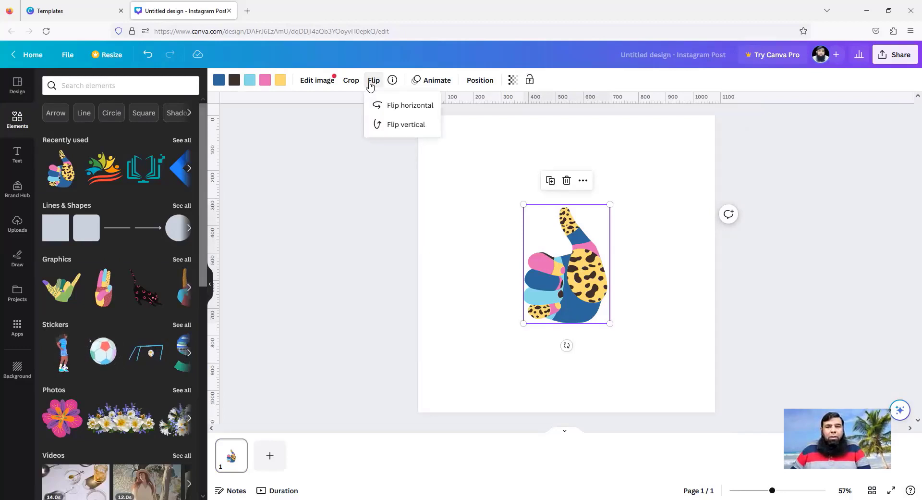
click(411, 109)
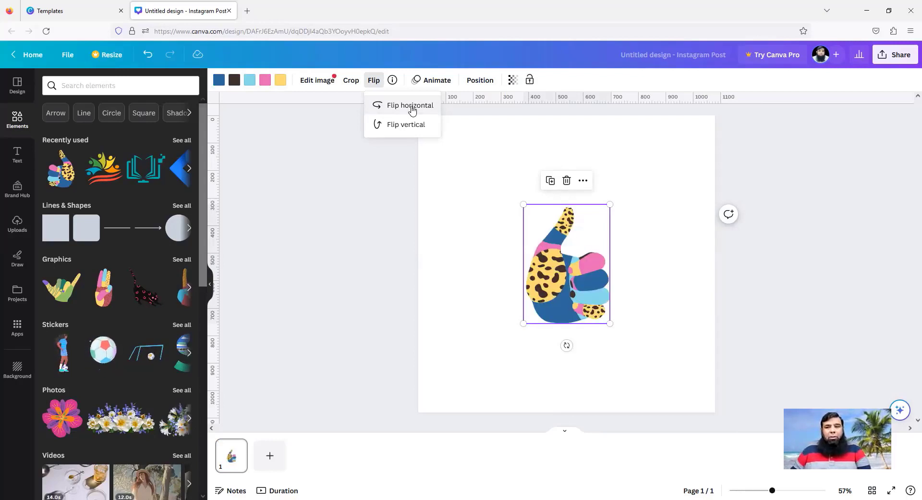
click(411, 110)
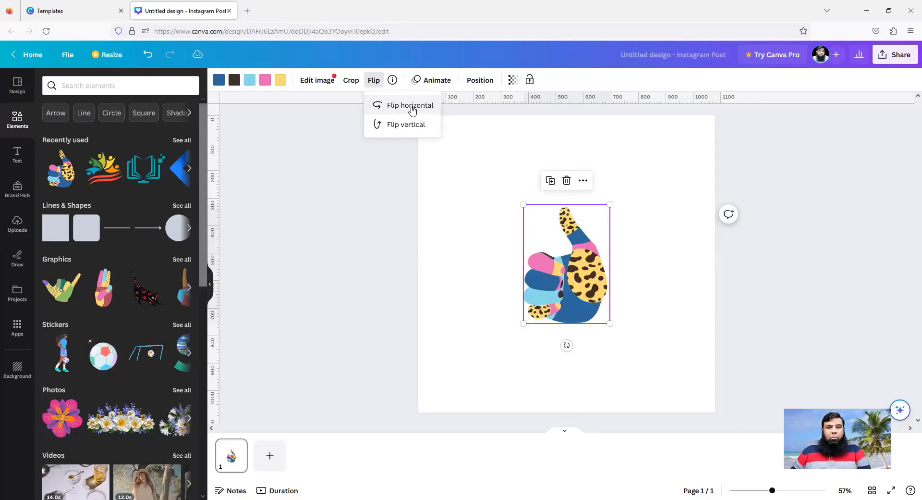
click(411, 110)
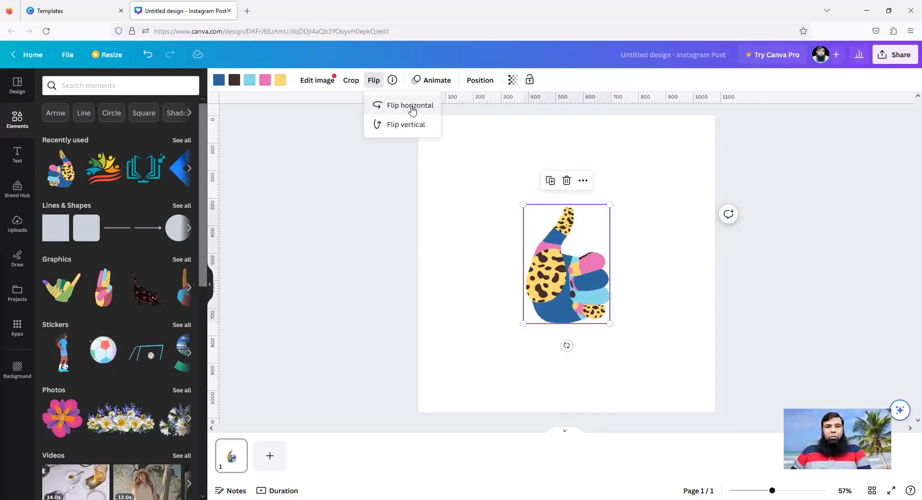
Step: Flip the thumbs-up graphic vertically and back, and mirror it horizontally to its original orientation
click(408, 127)
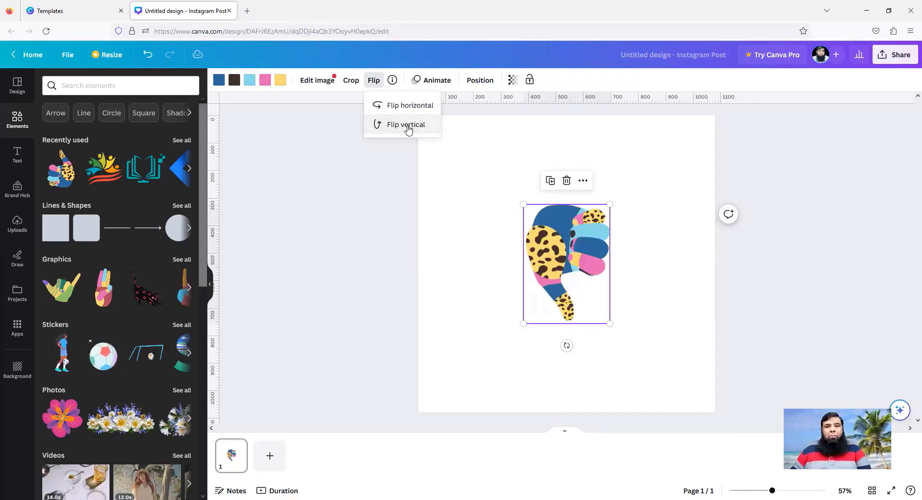
click(408, 128)
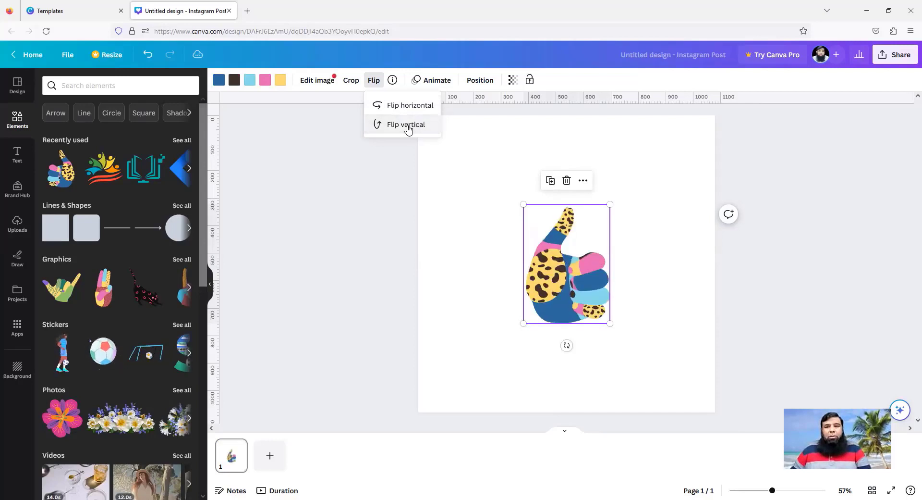
click(408, 128)
click(408, 128)
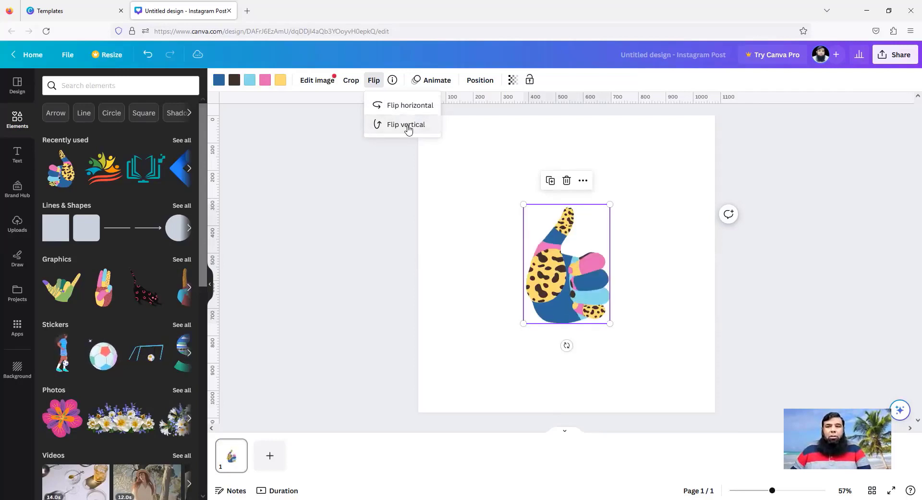
click(405, 107)
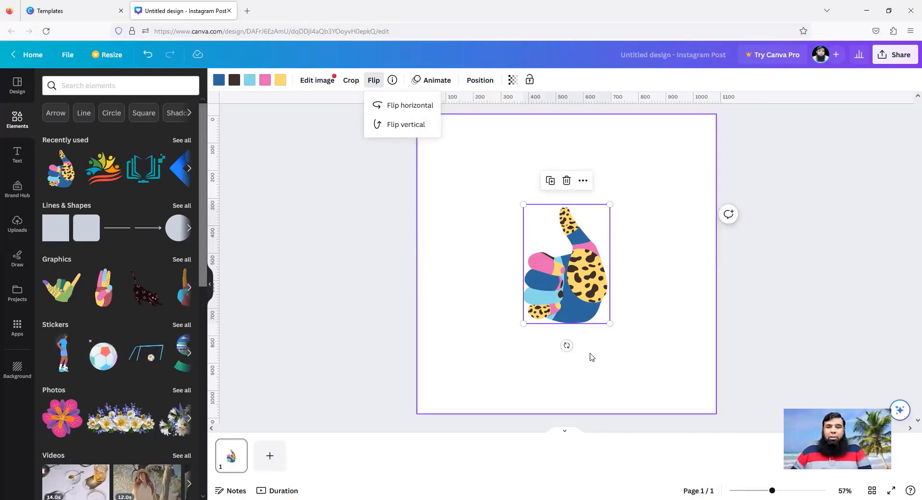
Step: Rotate the thumbs-up graphic freely about its centre and delete it from the page
click(566, 345)
drag(567, 345, 553, 222)
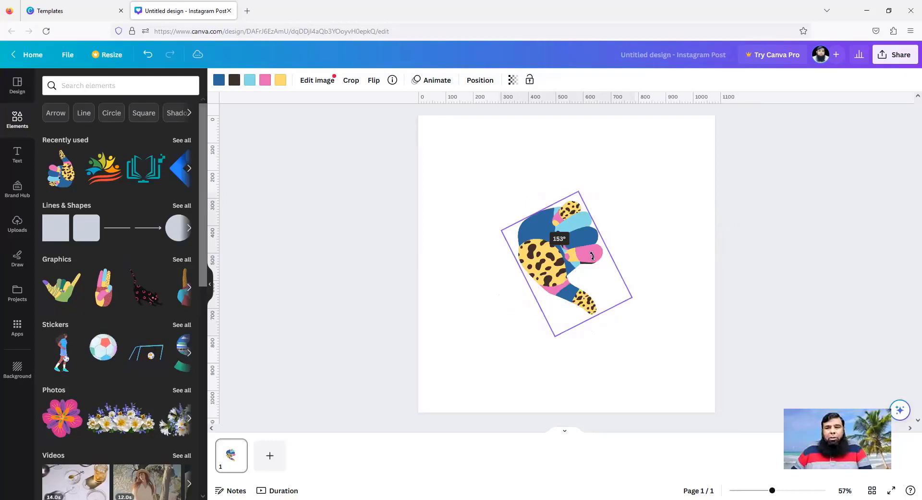
key(ctrl+z)
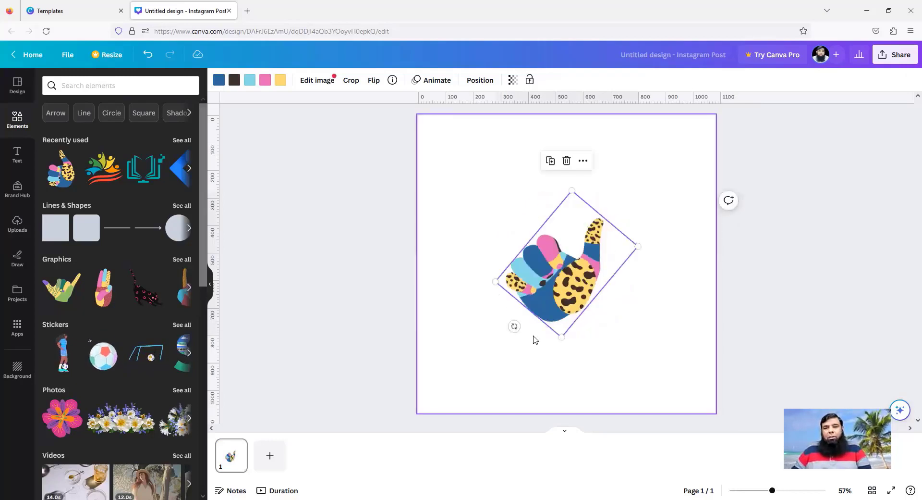
drag(514, 326, 491, 323)
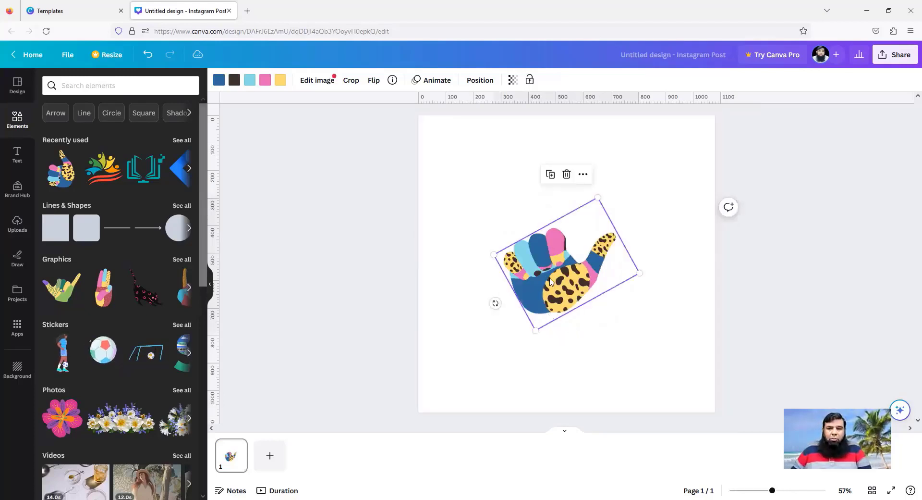
key(Delete)
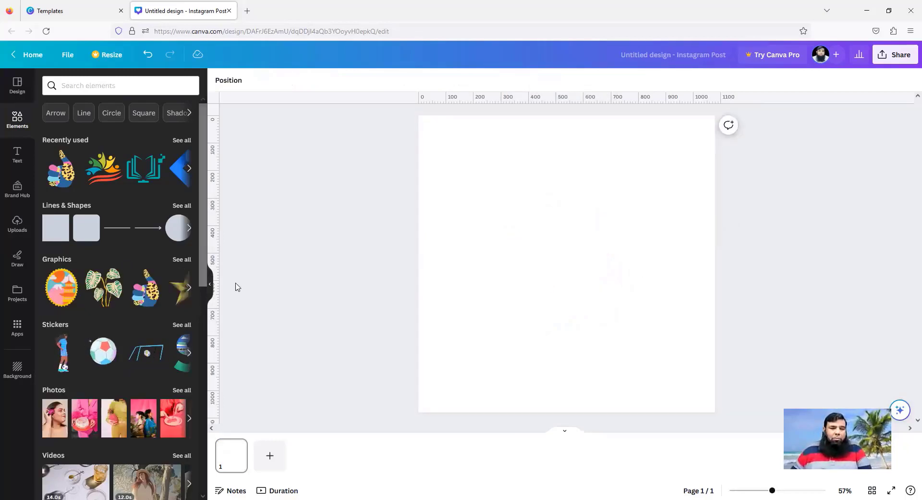
Step: Search the elements for "builging" and check the filter options and the photo and graphic results
click(73, 87)
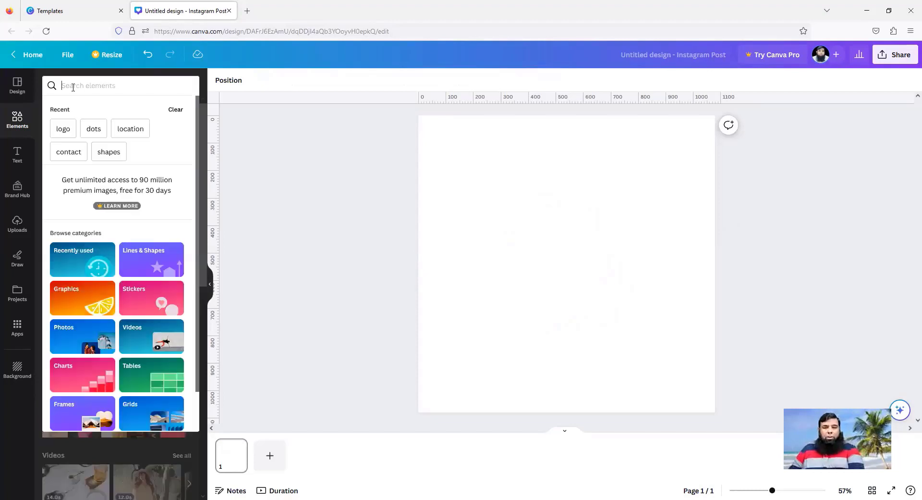
text(bui)
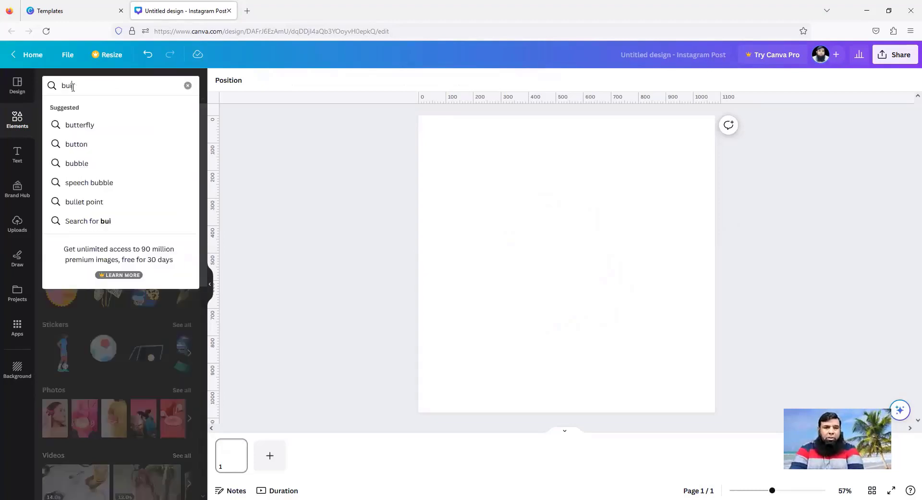
text(lging)
key(Return)
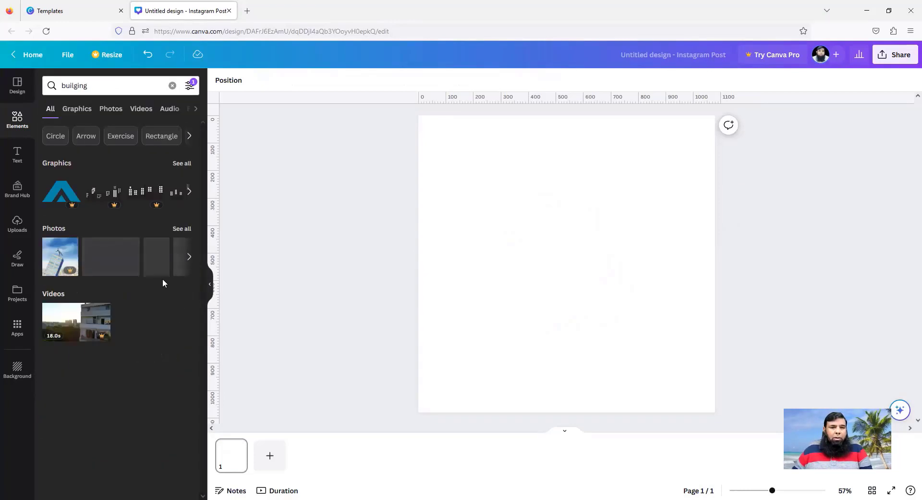
click(190, 85)
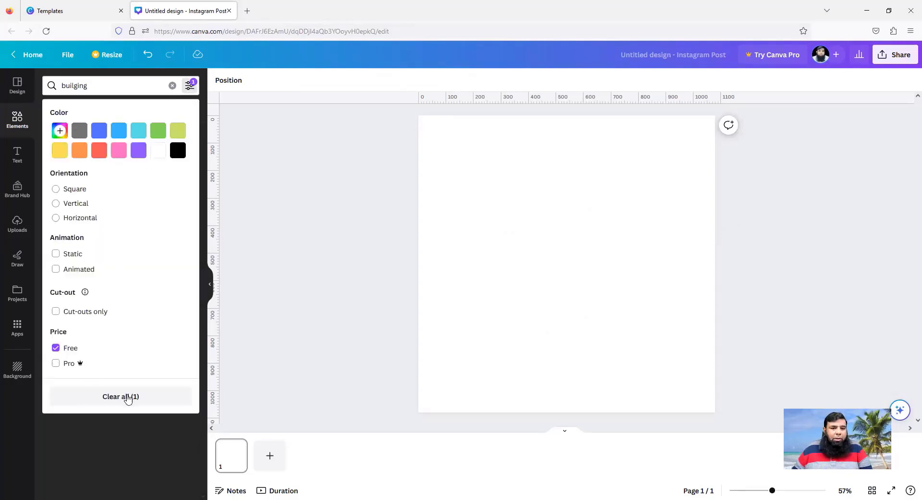
click(128, 441)
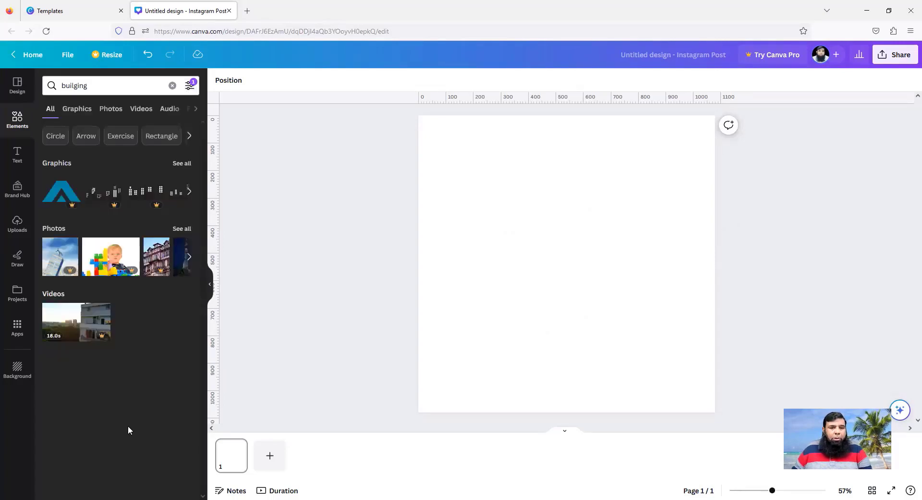
click(110, 108)
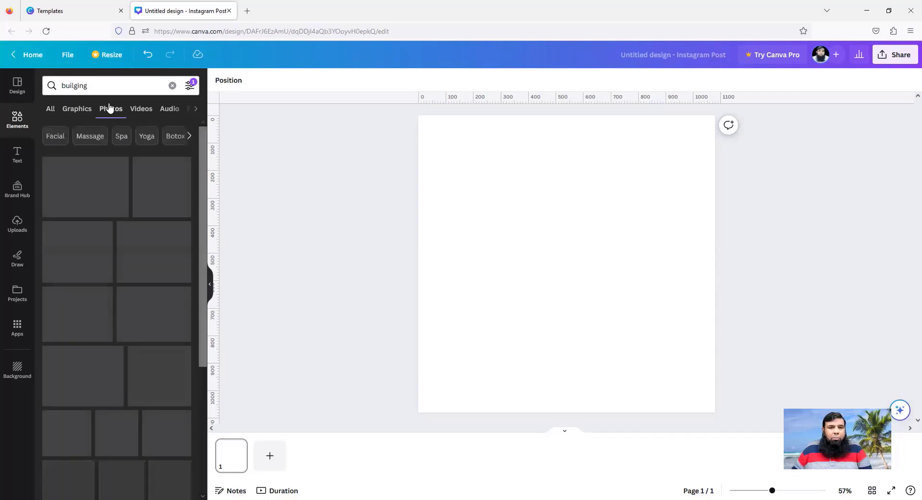
click(67, 112)
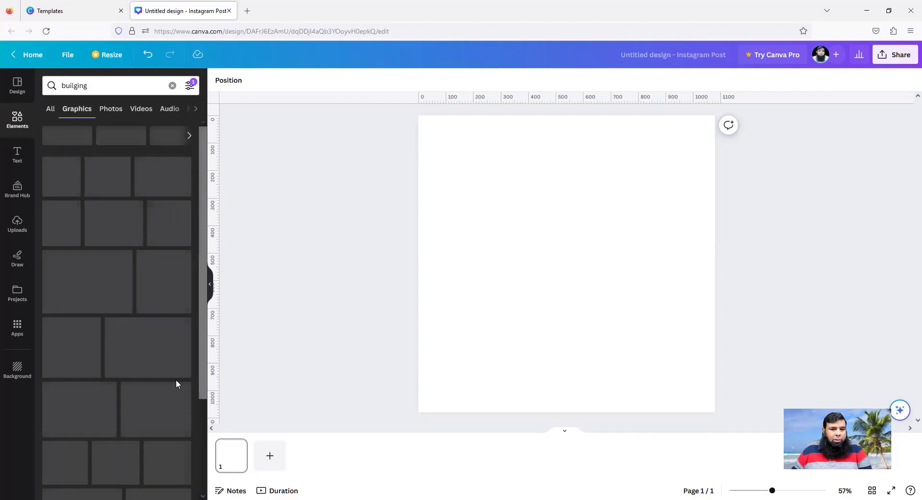
Step: Correct the elements search term to "building" and run the search again
click(120, 81)
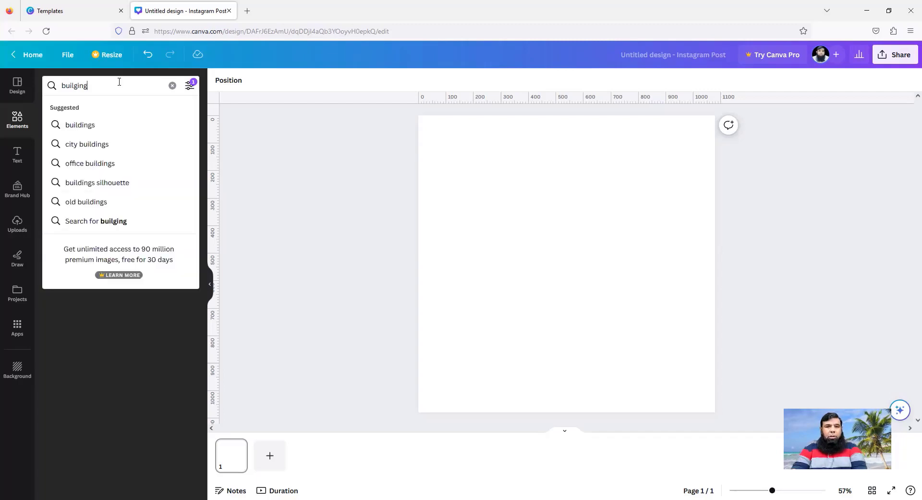
key(BackSpace)
key(BackSpace)
key(BackSpace)
key(BackSpace)
text(ding)
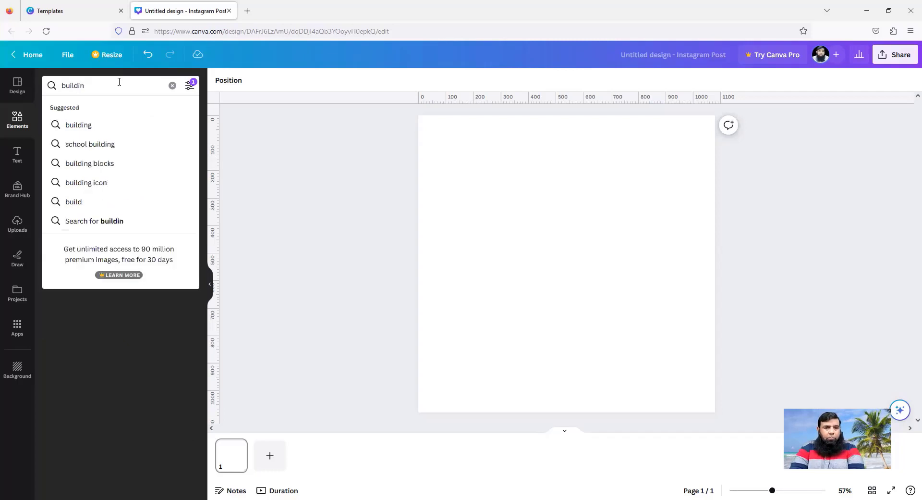
key(Return)
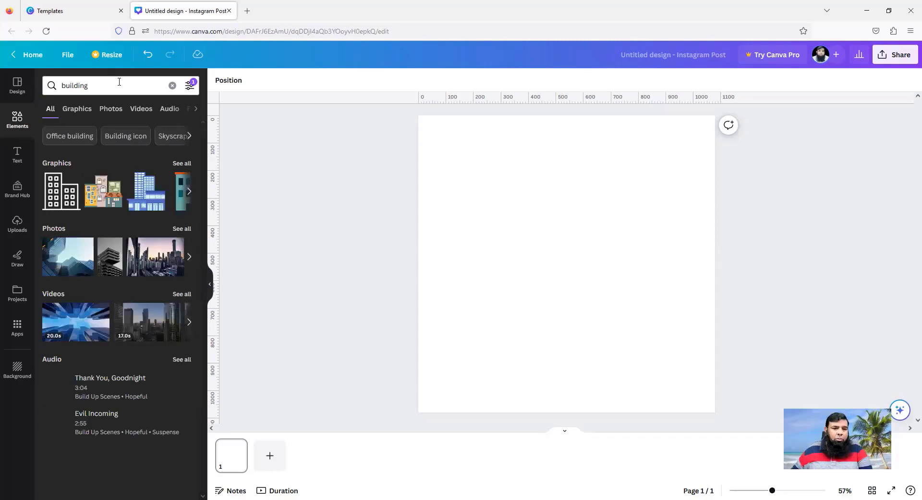
Step: Add the photo of glass skyscrapers seen from below and enlarge it to about the full page width
click(75, 266)
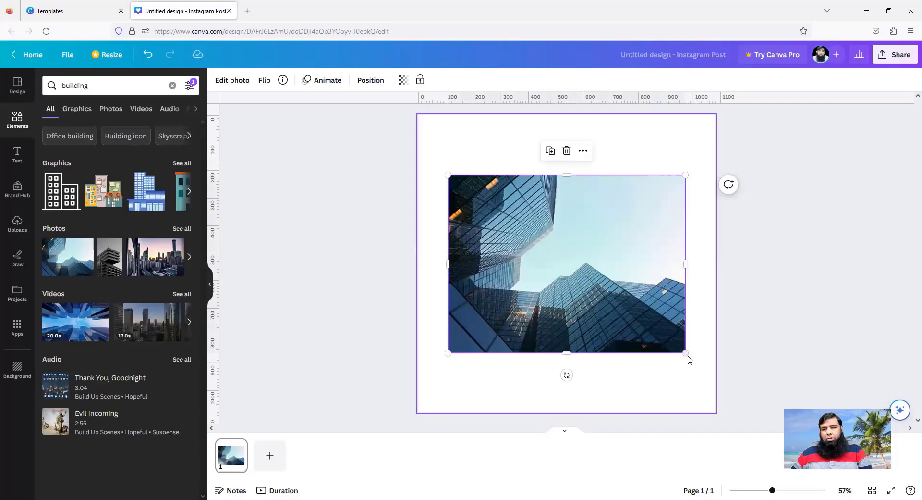
drag(687, 354, 717, 377)
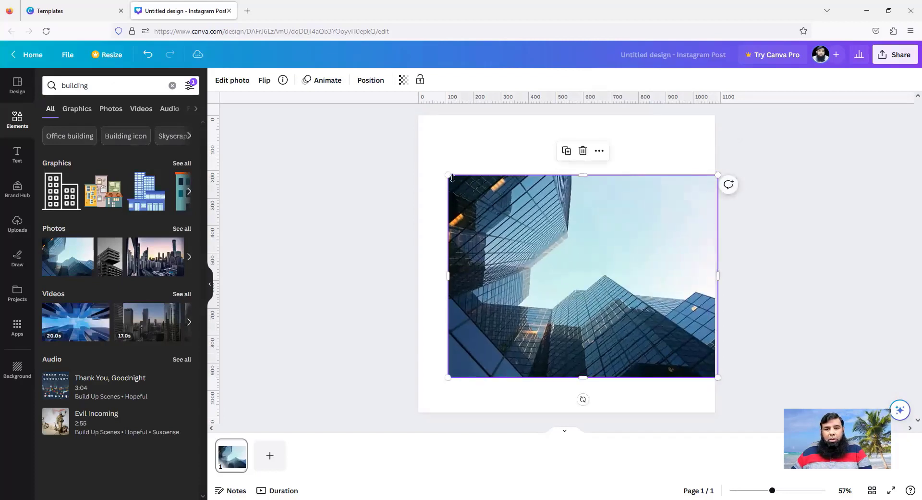
drag(452, 178, 422, 156)
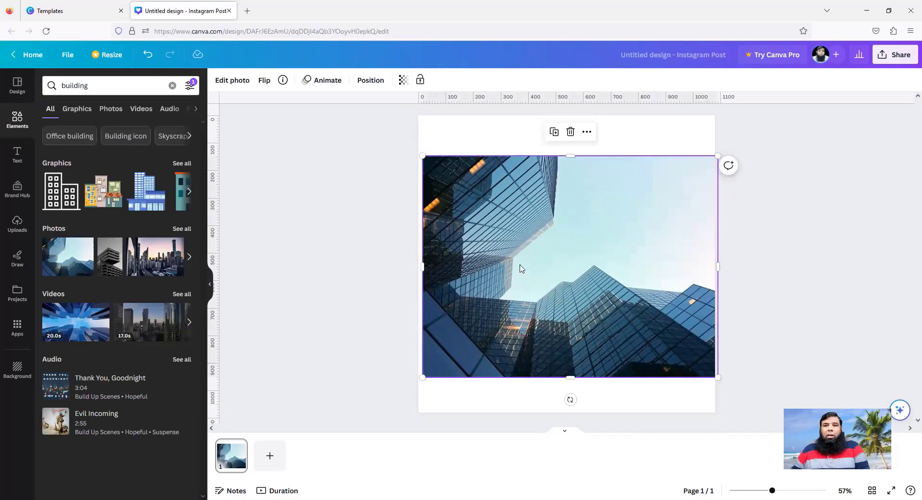
Step: Try the skyscraper photo's transparency, set it back to 100, and centre the photo on the page
click(403, 80)
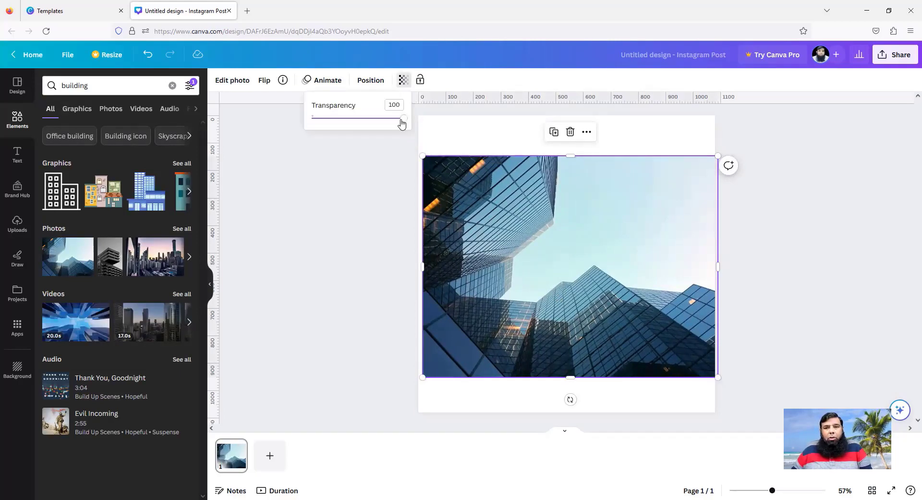
mouse_move(401, 120)
mouse_down()
mouse_move(341, 121)
mouse_move(407, 121)
mouse_up()
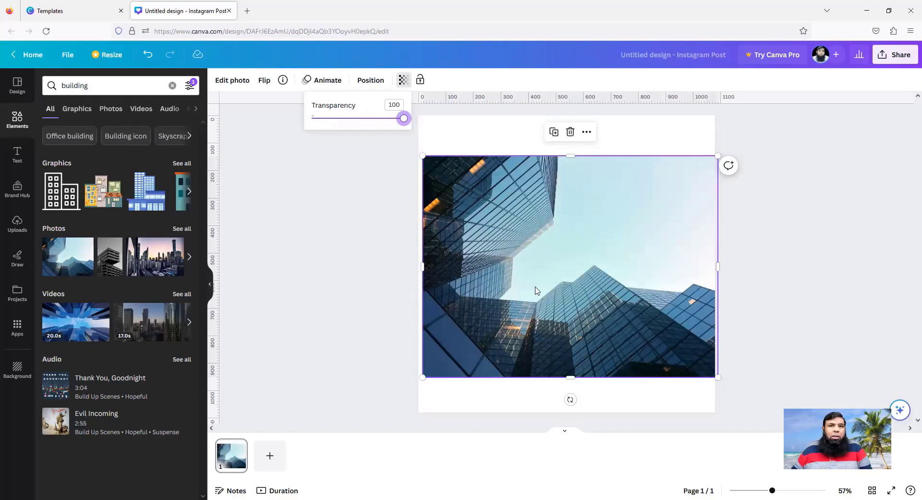
click(434, 137)
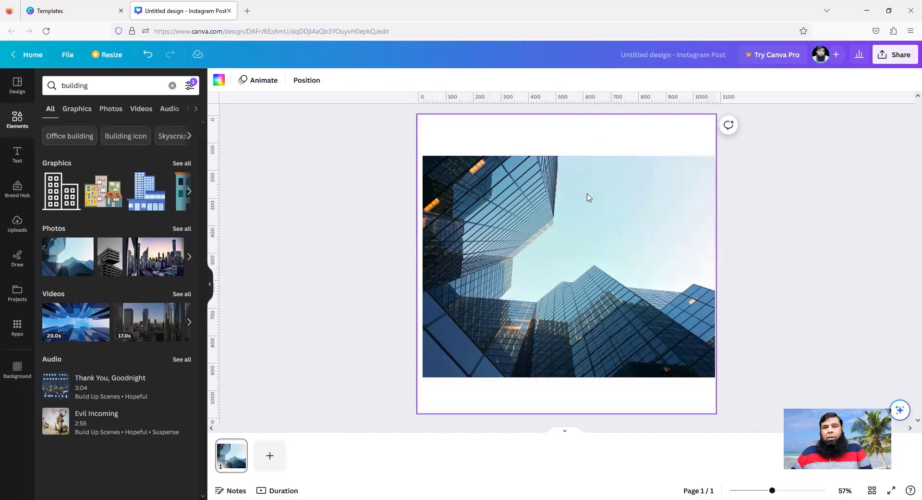
drag(583, 218, 579, 218)
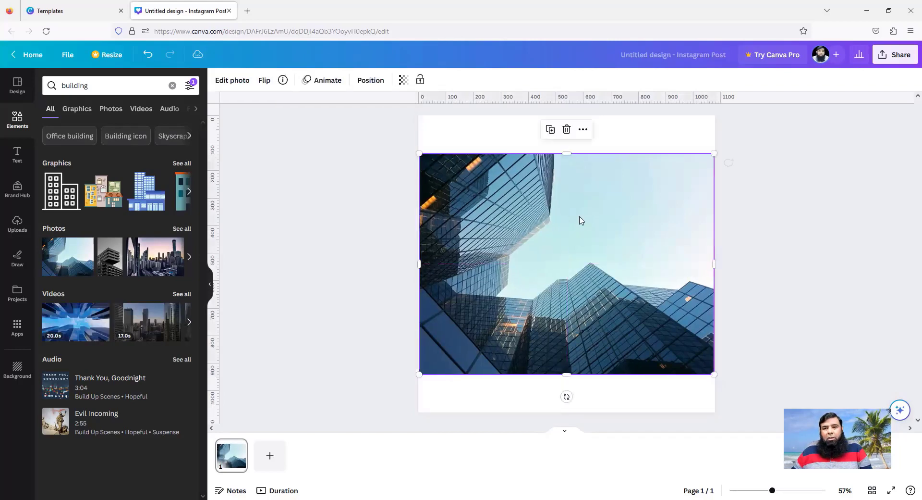
click(498, 138)
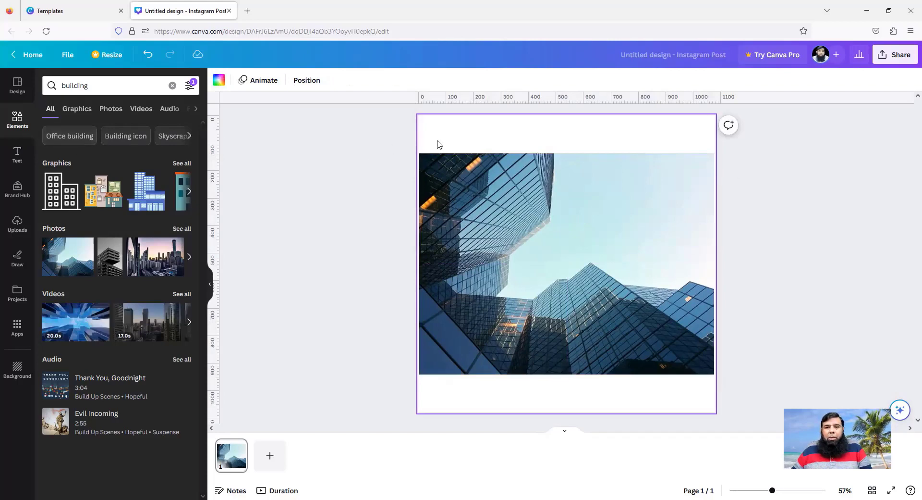
Step: Add a dark square shape, align it with the photo's upper-left corner and enlarge it to cover the whole photo
key(r)
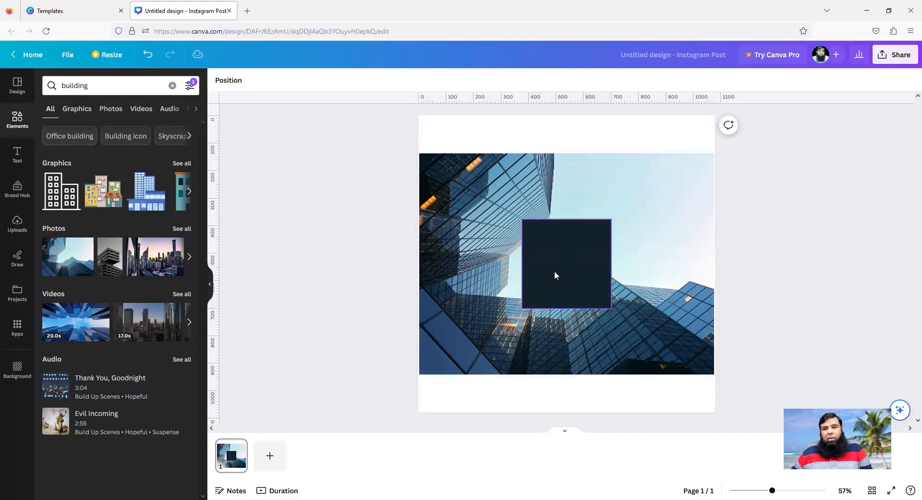
drag(555, 270, 451, 204)
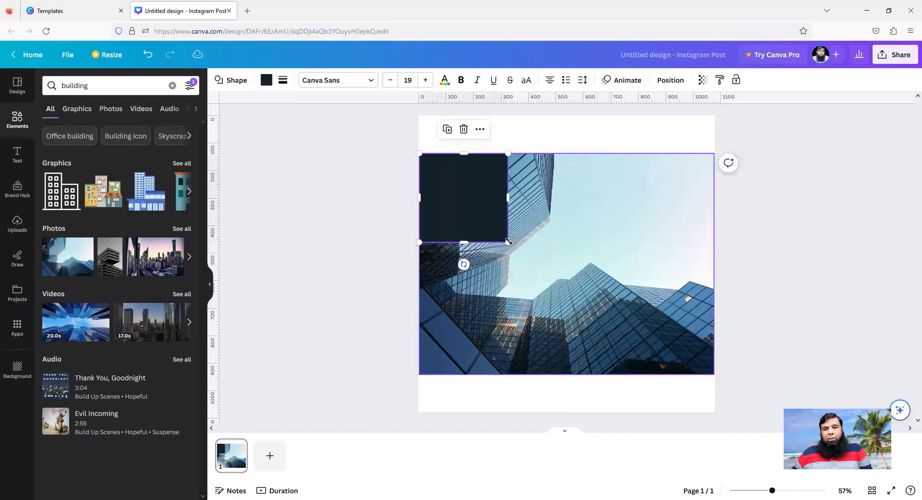
drag(508, 242, 719, 369)
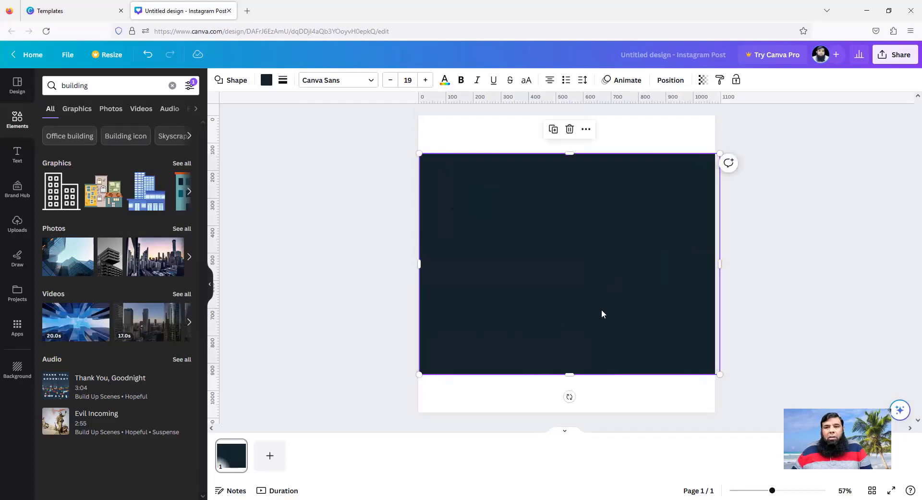
Step: Centre the dark overlay across the page width and reduce its transparency value to 78
click(703, 80)
drag(704, 120, 695, 120)
key(Escape)
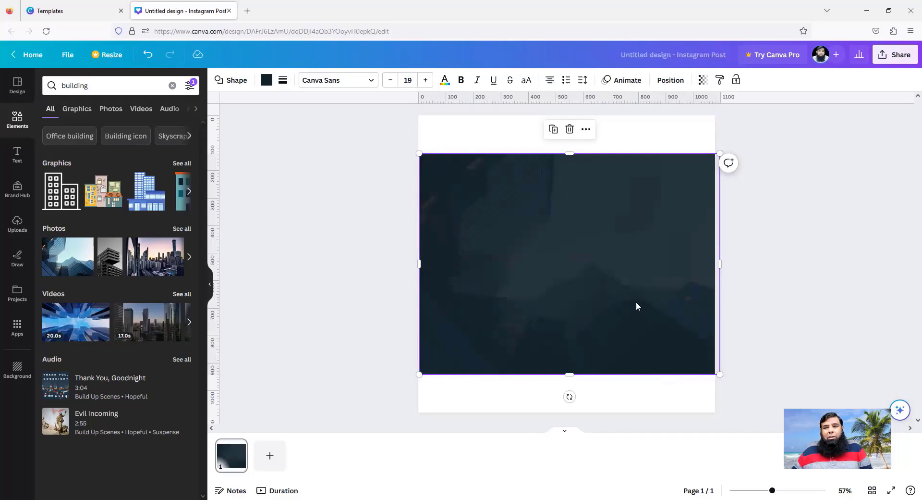
drag(637, 302, 587, 332)
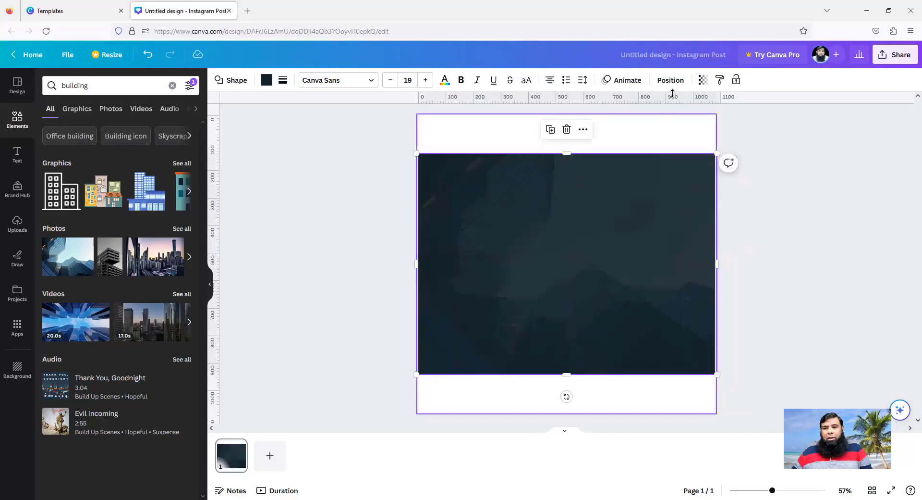
click(703, 80)
drag(703, 118, 684, 124)
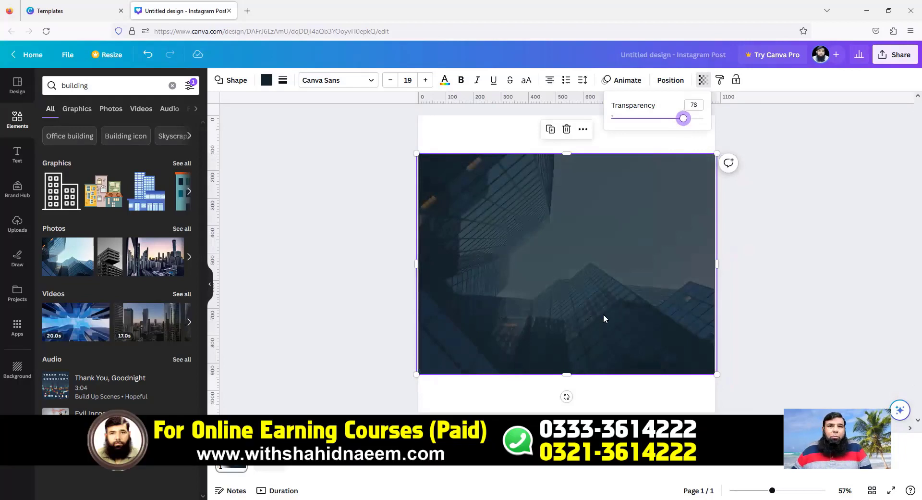
click(626, 230)
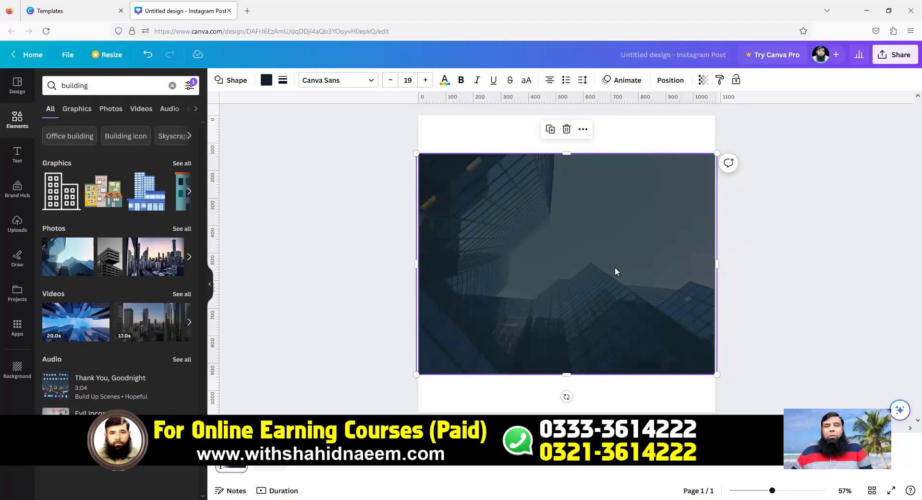
Step: Recolour the overlay to the solid cobalt blue and set its transparency to 82
click(270, 84)
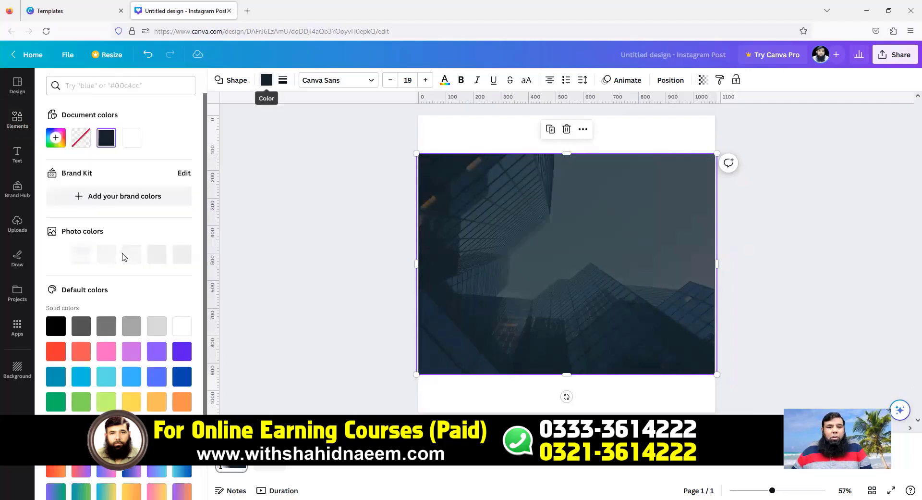
click(182, 378)
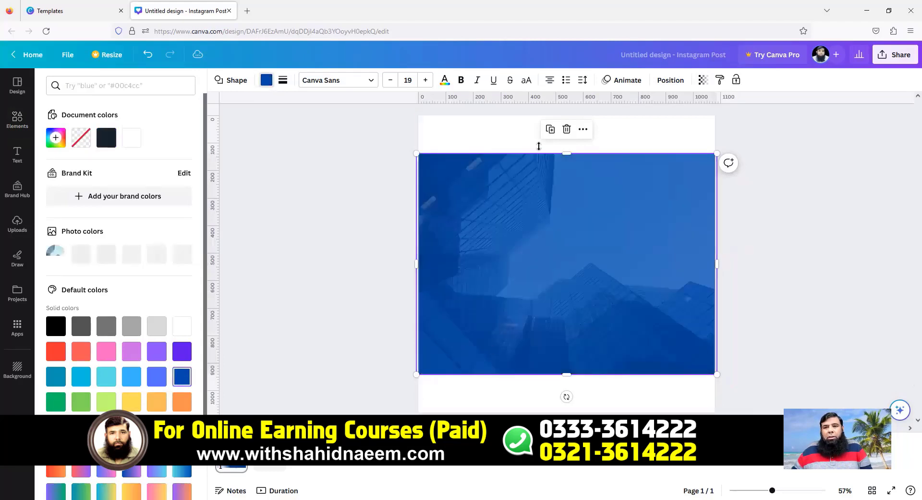
click(671, 80)
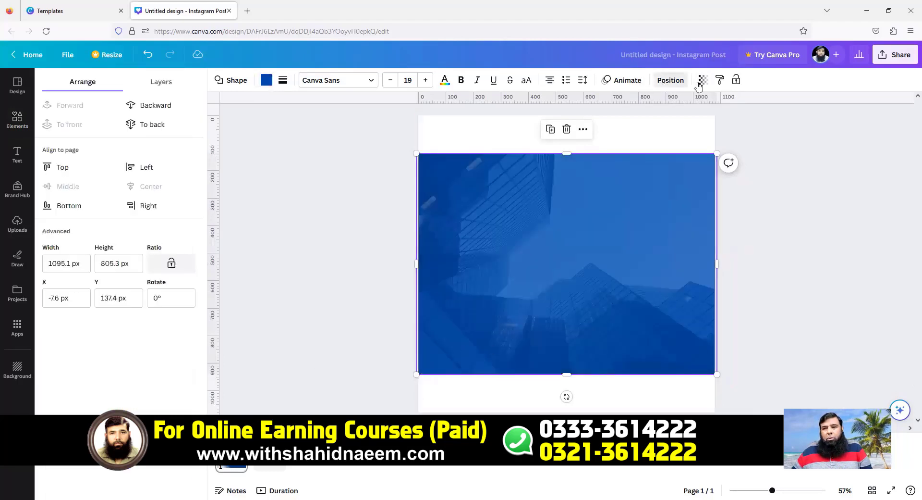
click(701, 81)
click(694, 118)
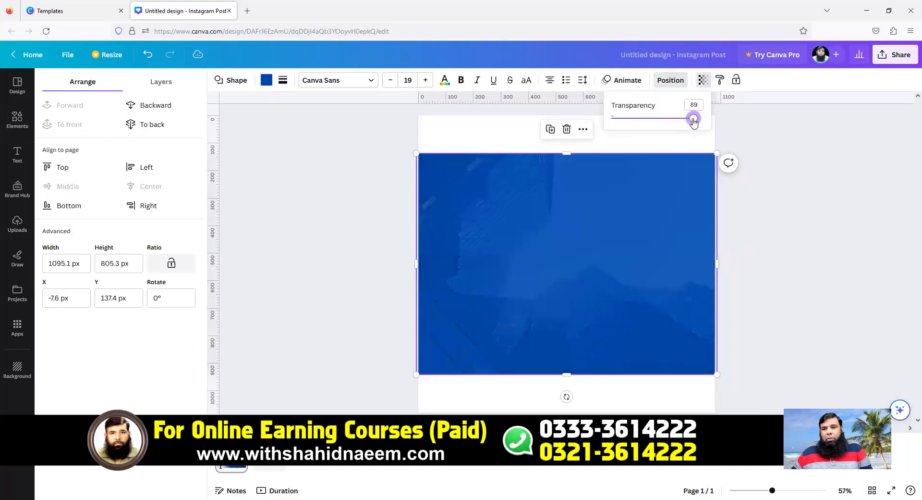
drag(694, 120, 687, 119)
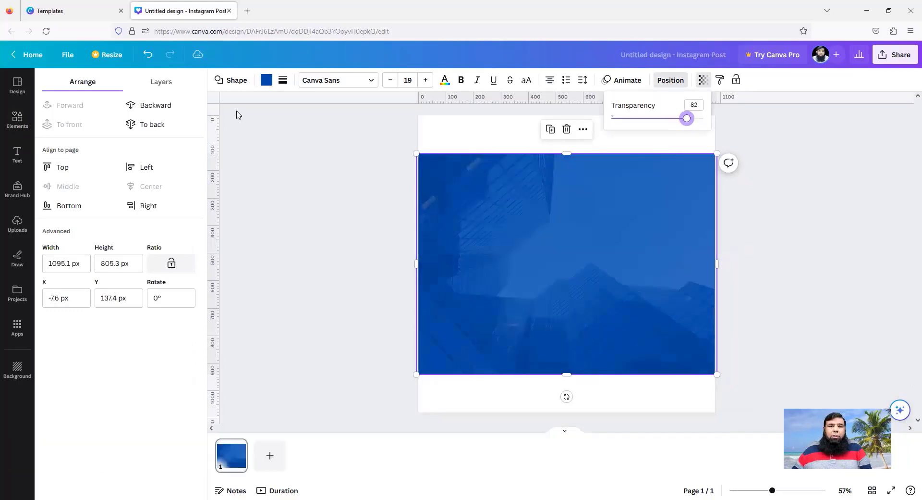
Step: Try green, black, a black-to-blue gradient and grey on the overlay, and choose the darkest navy from the photo colours
click(267, 79)
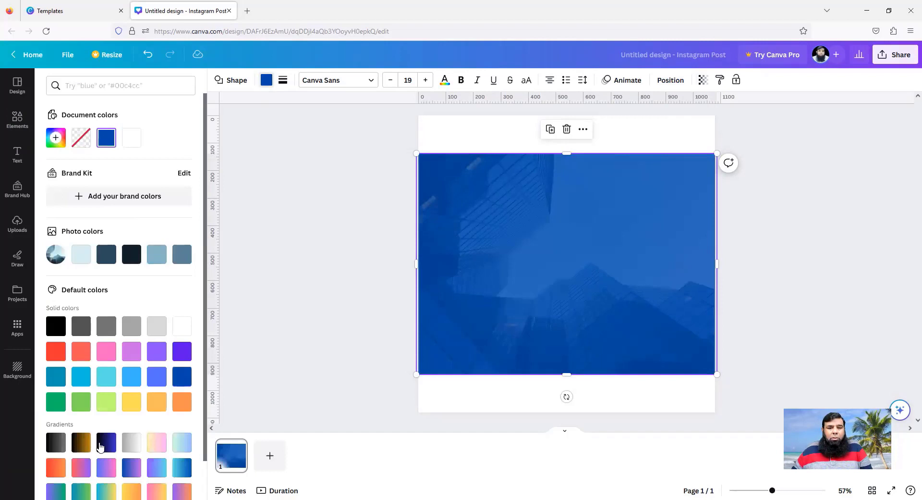
click(57, 403)
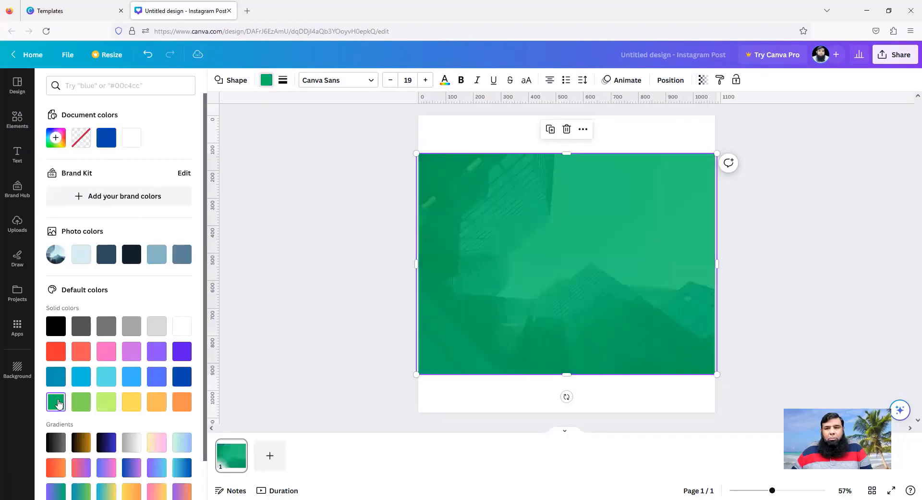
click(58, 326)
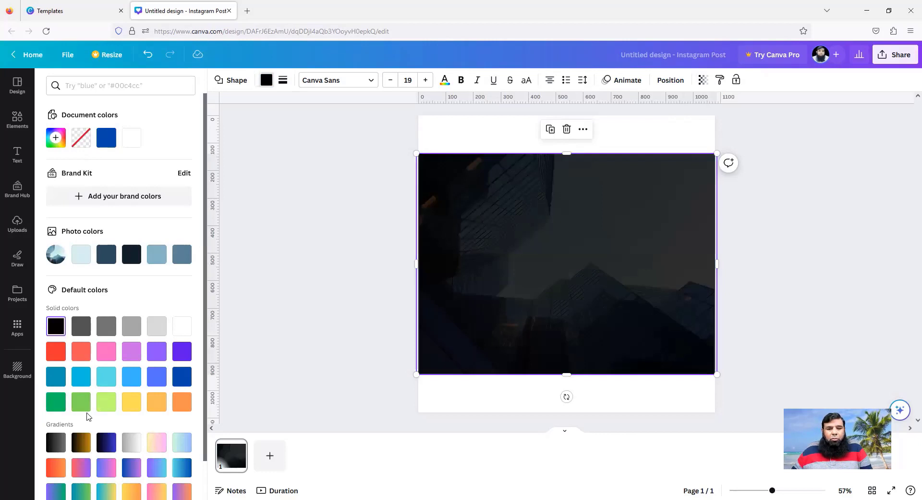
click(108, 447)
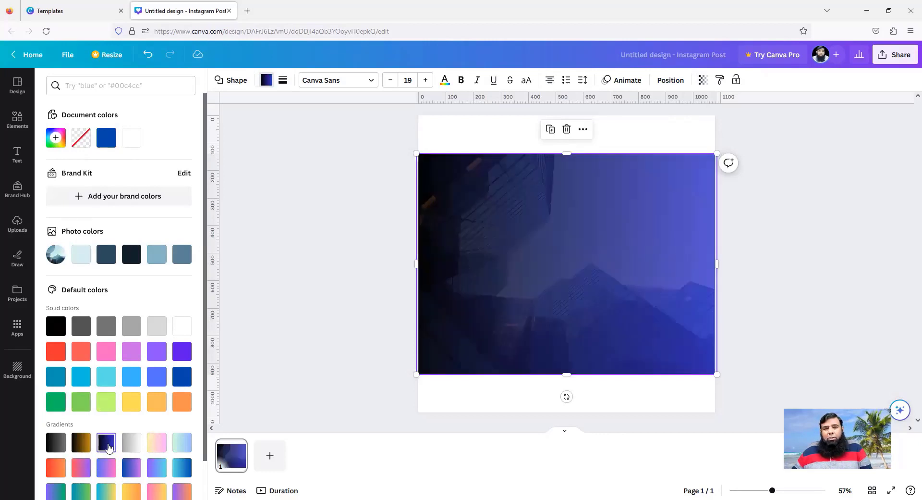
click(128, 324)
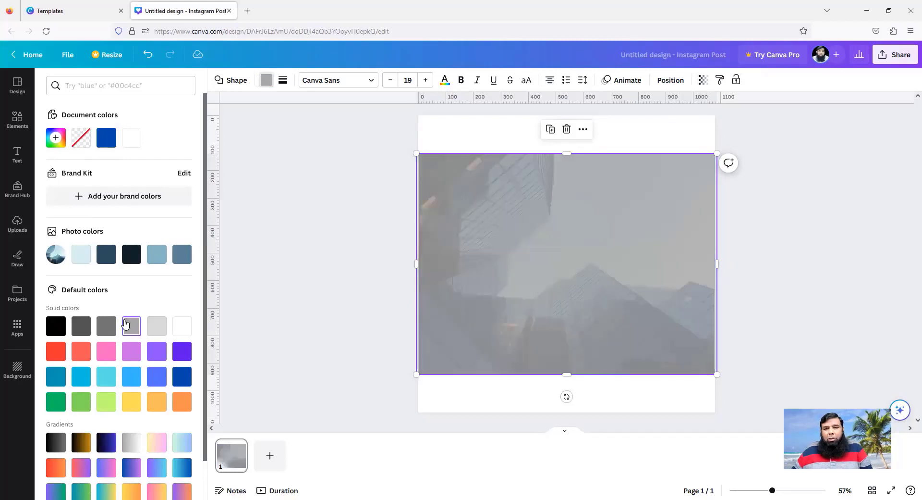
click(130, 253)
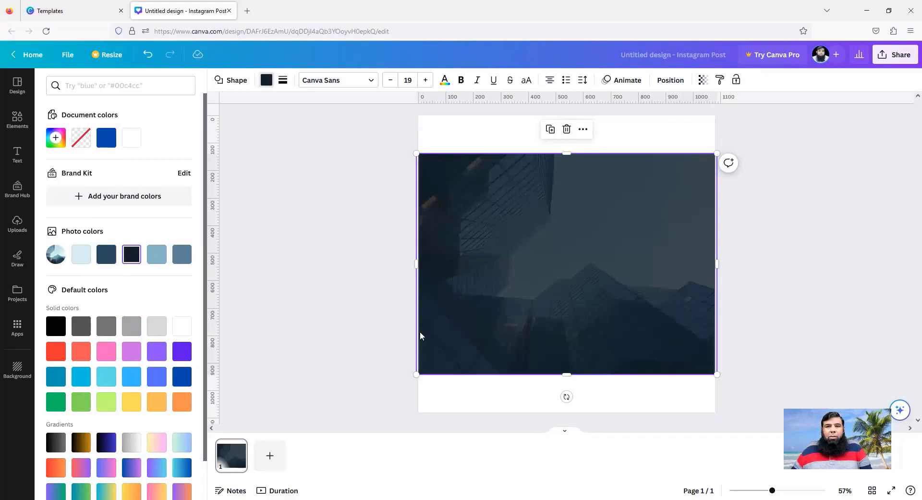
Step: Move the overlay down and to the right to uncover part of the photo, and remove the overlay from the page
drag(449, 253, 507, 252)
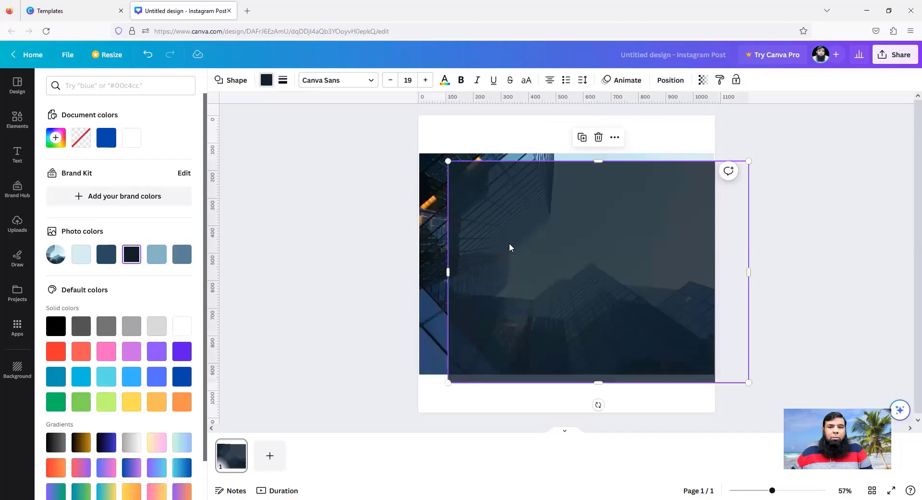
drag(512, 245, 552, 266)
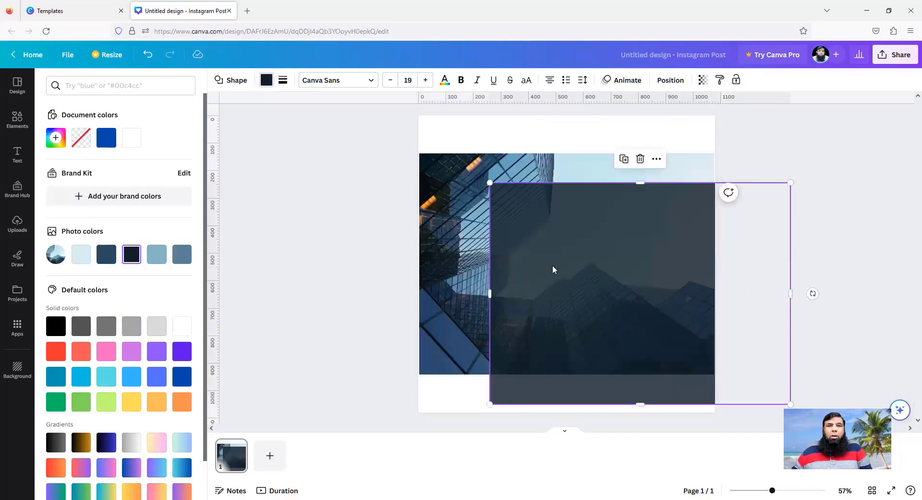
click(443, 237)
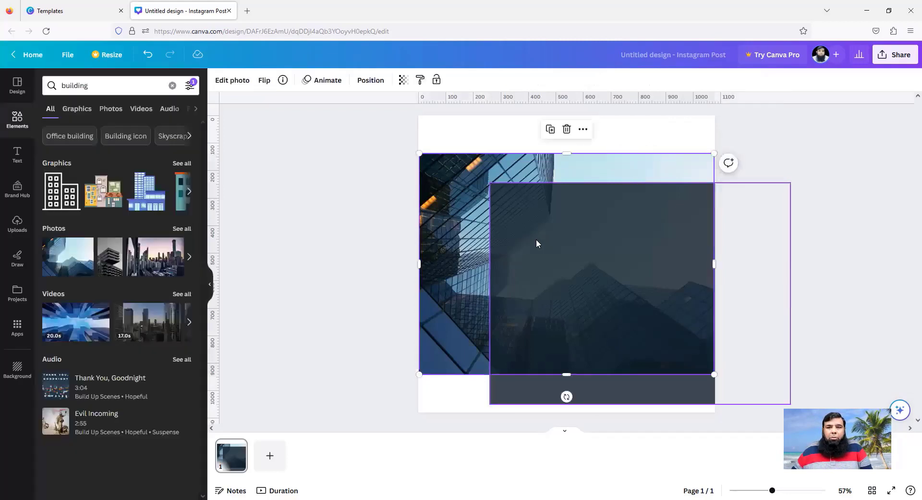
click(242, 83)
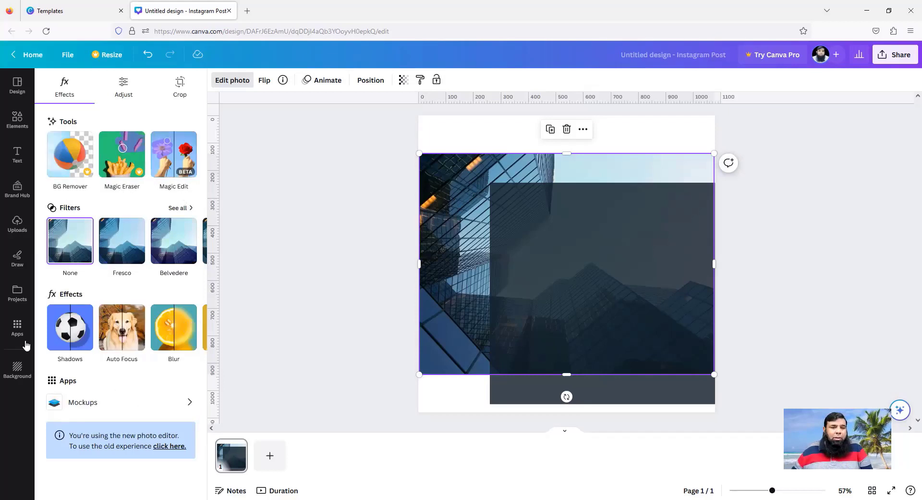
key(ctrl+z)
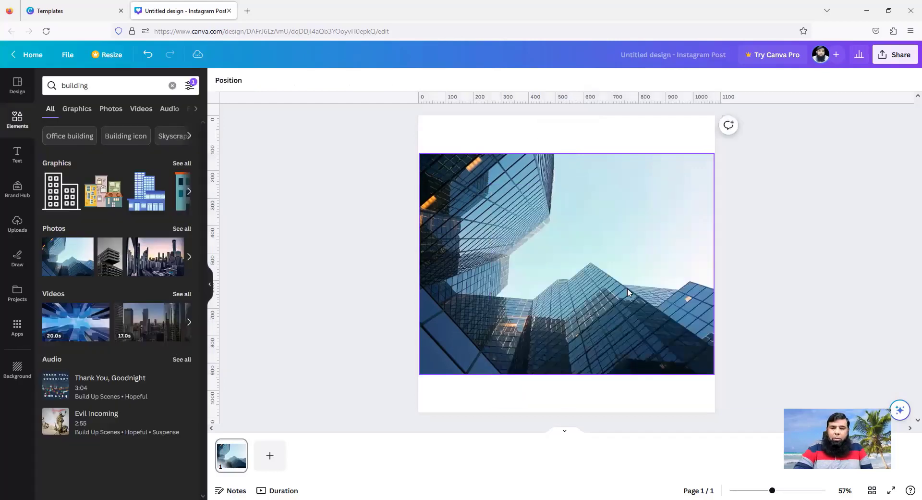
Step: Apply the Auto Focus effect to the skyscraper photo with blur intensity 70 and focus position 36
click(593, 252)
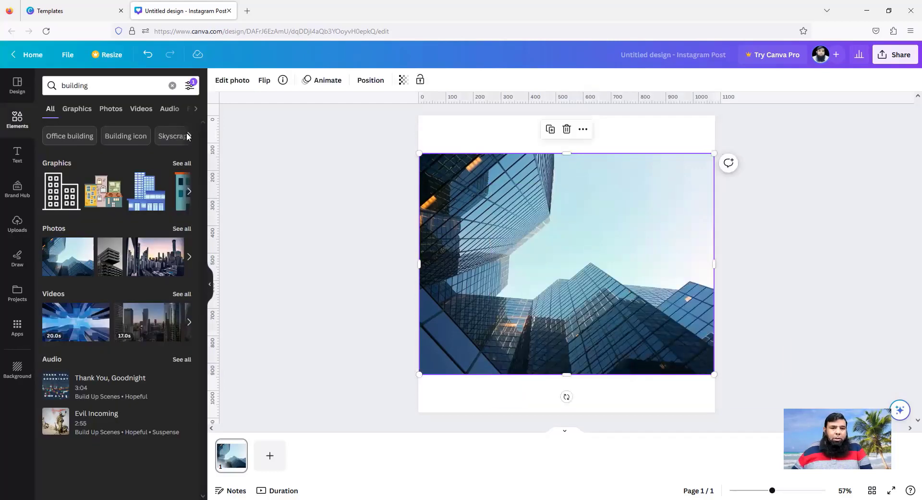
click(233, 82)
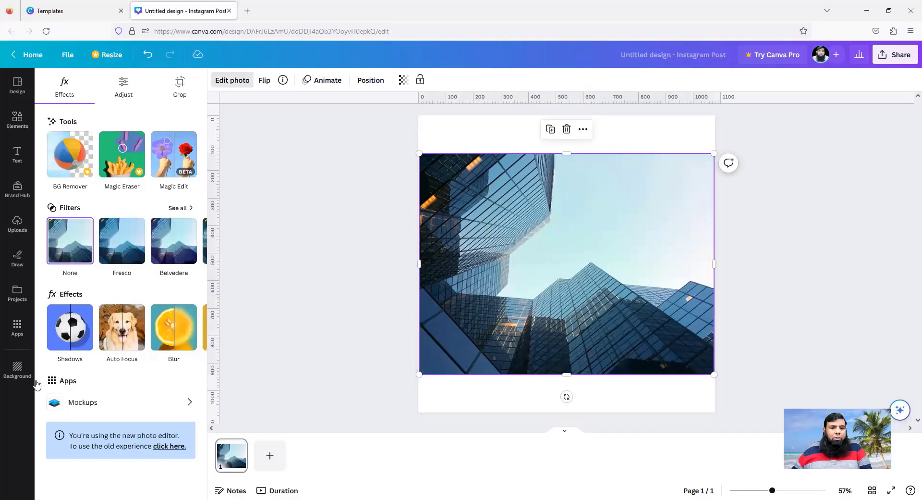
click(115, 328)
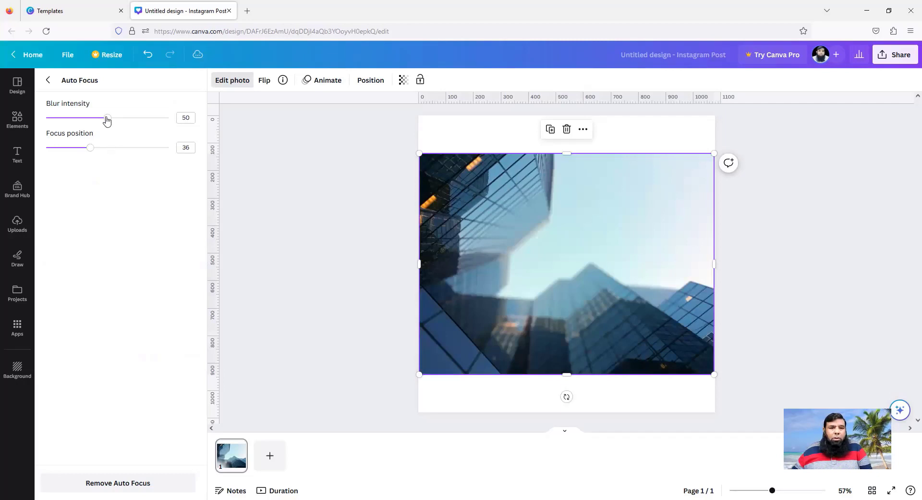
drag(106, 120, 135, 120)
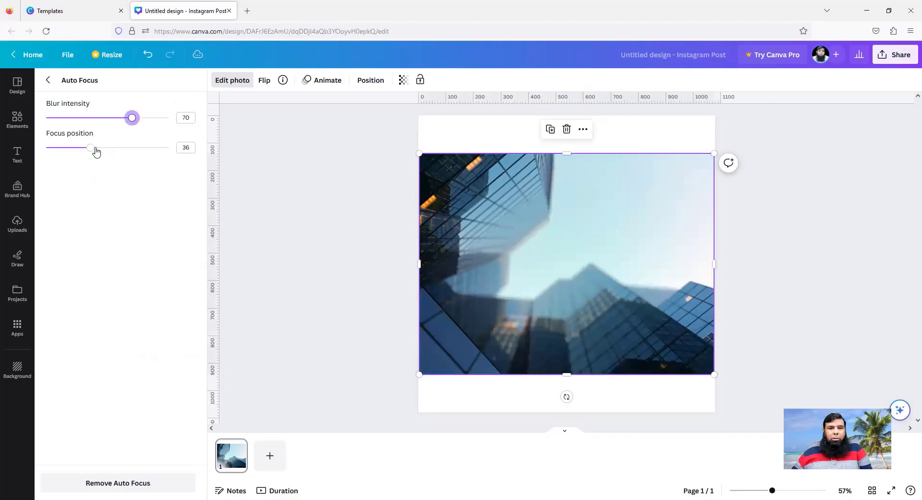
mouse_move(89, 151)
mouse_down()
mouse_move(126, 153)
mouse_move(77, 153)
mouse_move(89, 149)
mouse_up()
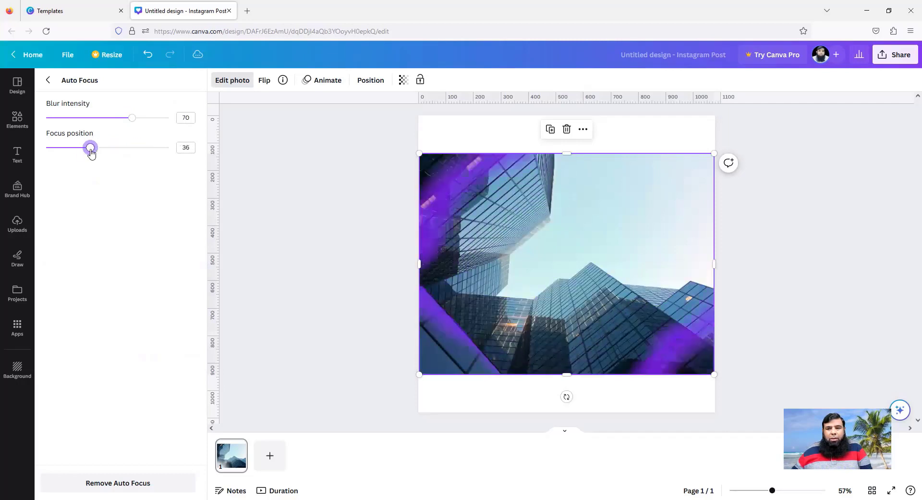
click(49, 81)
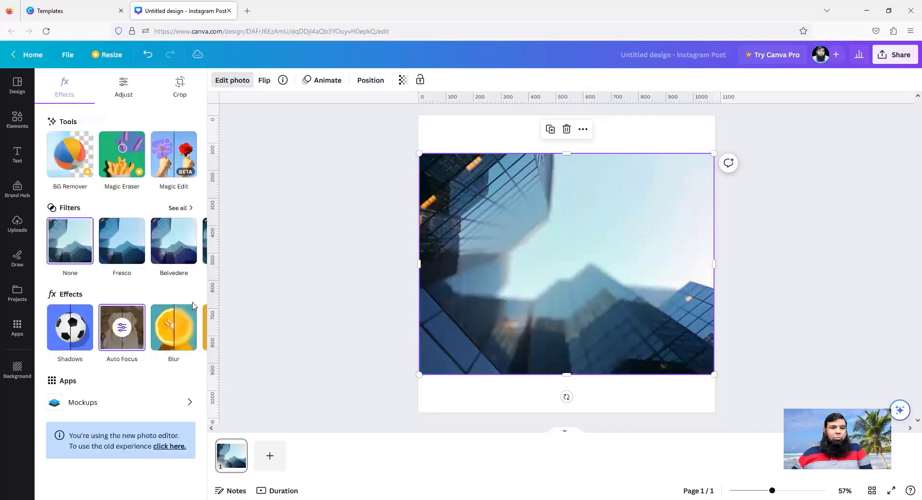
click(192, 327)
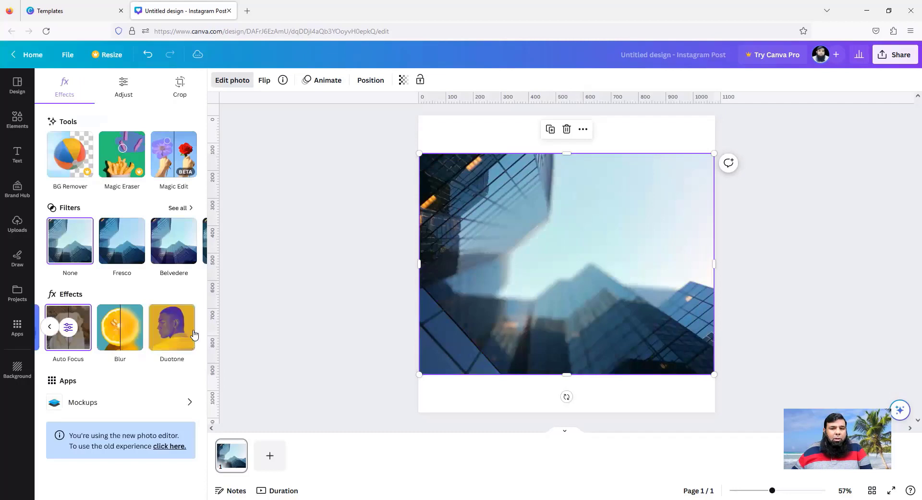
Step: Try the Sea Blue and Violet duotones on the skyscraper photo, and apply the Mustard duotone with intensity 62
click(171, 338)
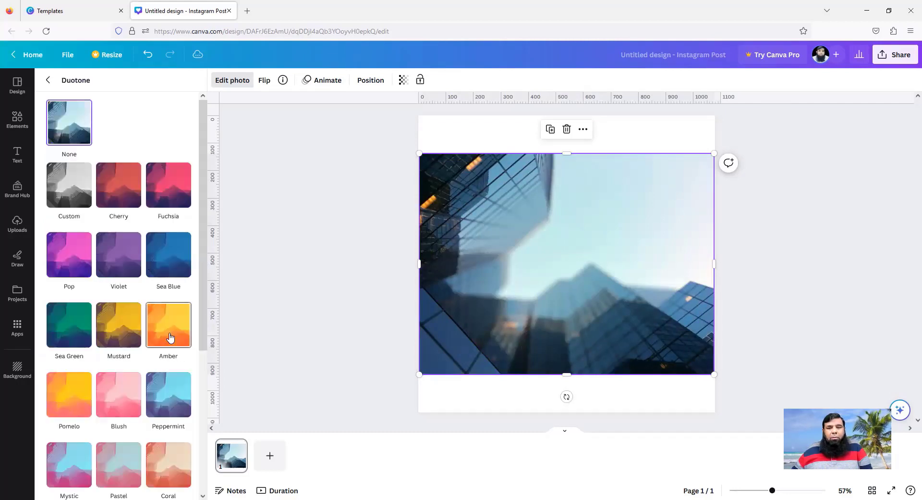
click(168, 264)
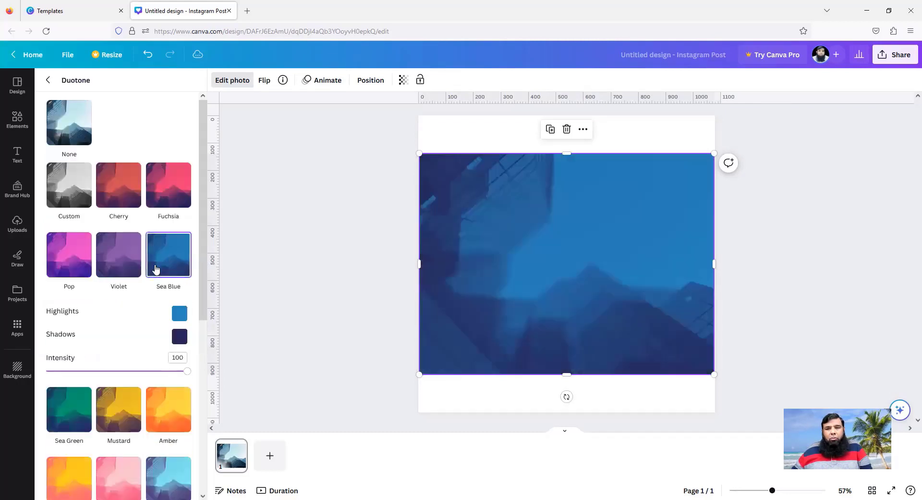
click(127, 281)
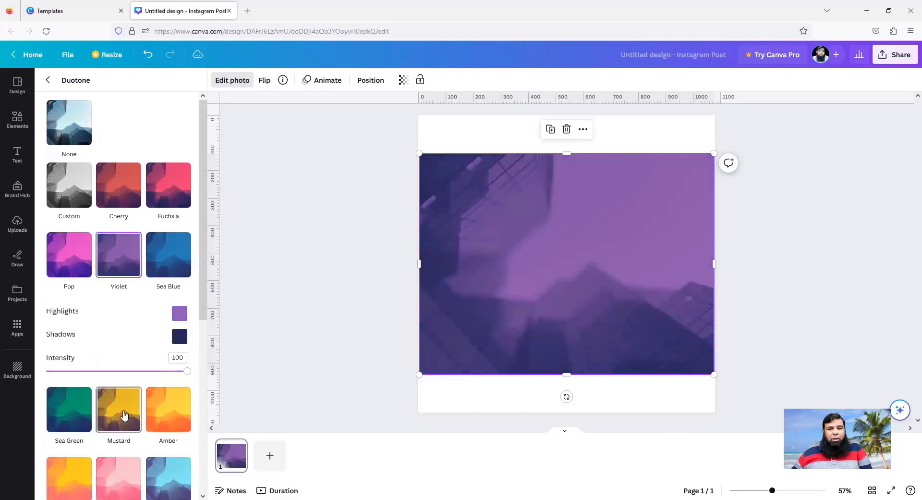
click(120, 409)
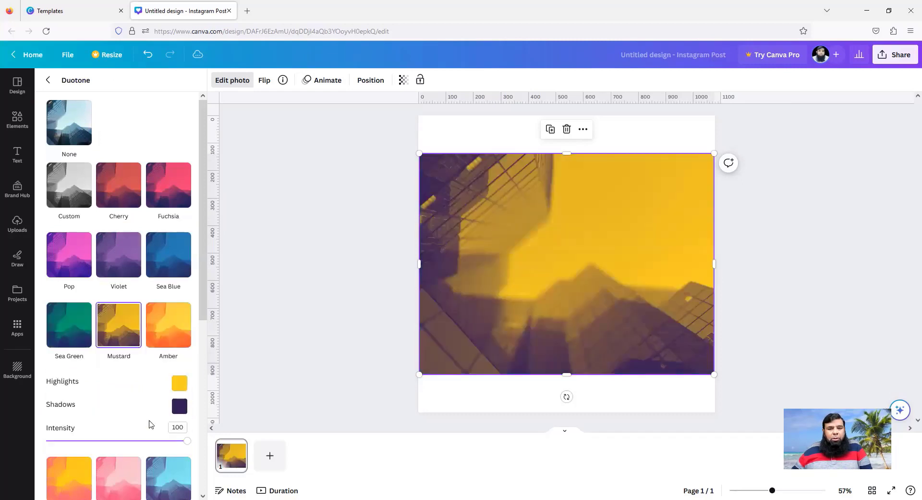
drag(185, 441, 117, 442)
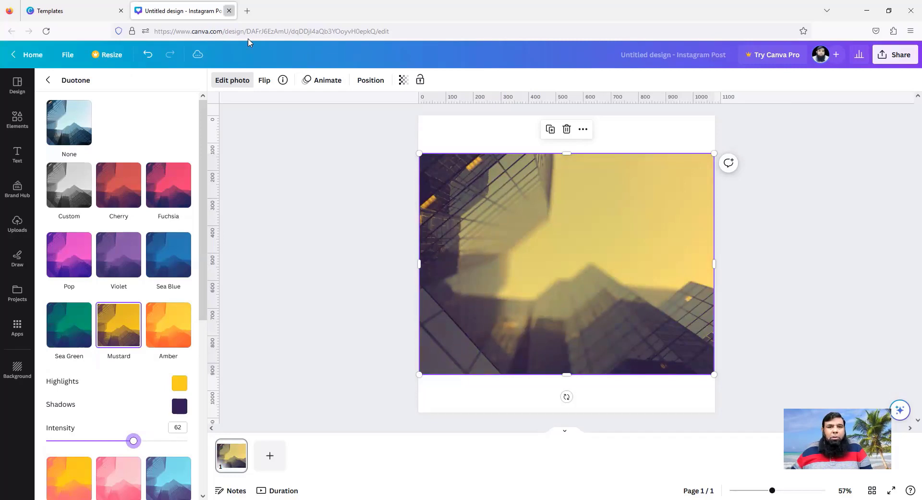
Step: Close the Instagram post design, return to the Canva home page and search the templates for "certificate"
key(ctrl+w)
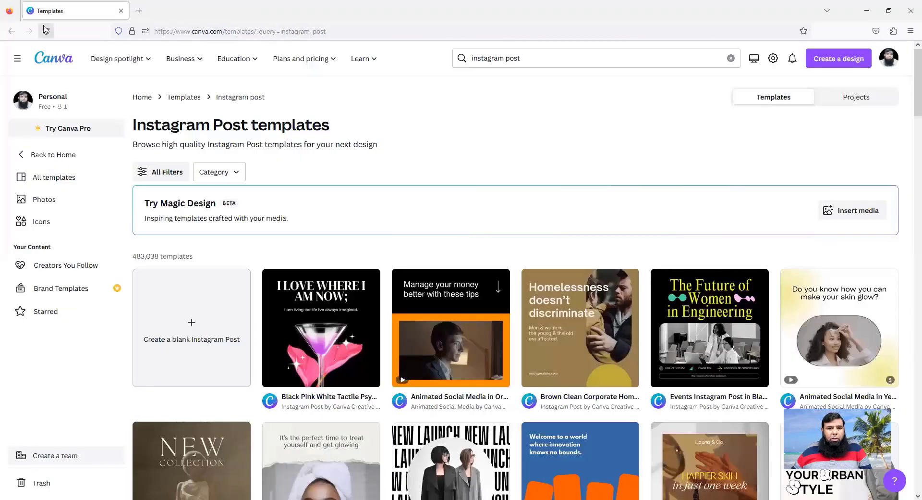
click(54, 57)
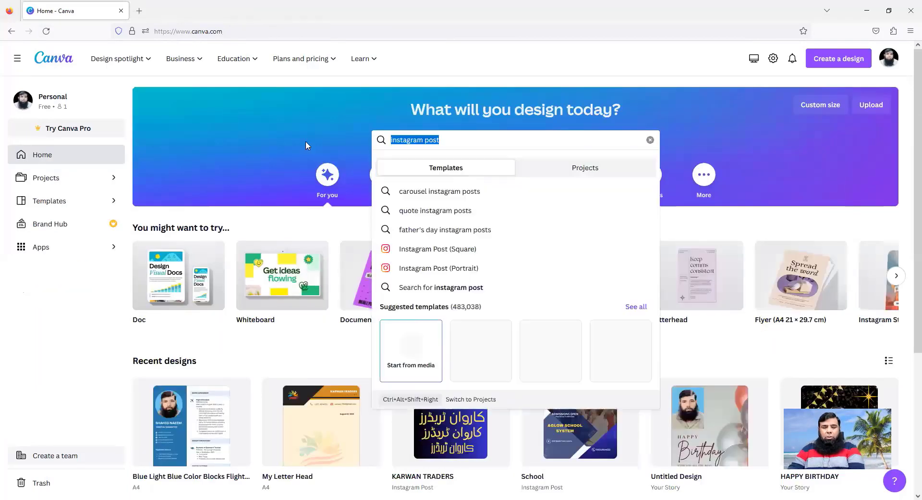
text(certificate)
key(Return)
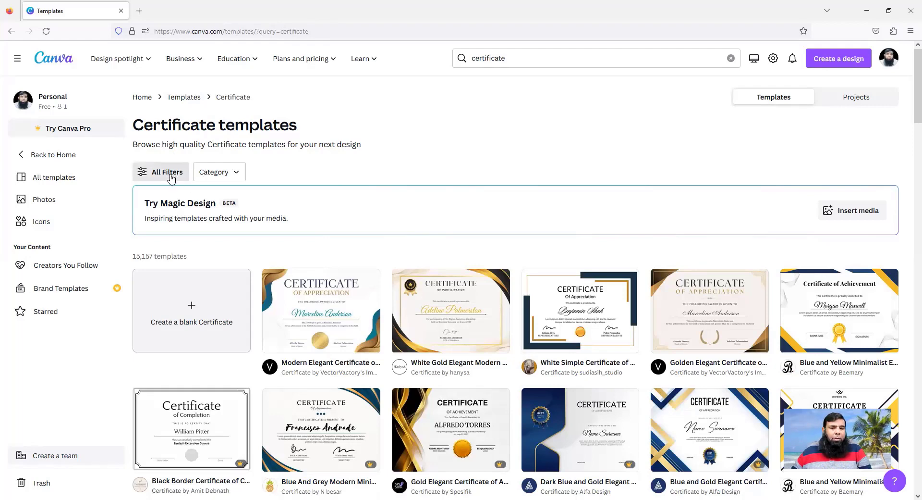
Step: Filter the certificate templates to free ones and open the Blue and Yellow Minimalist Employee of the Month Certificate for customizing
click(171, 178)
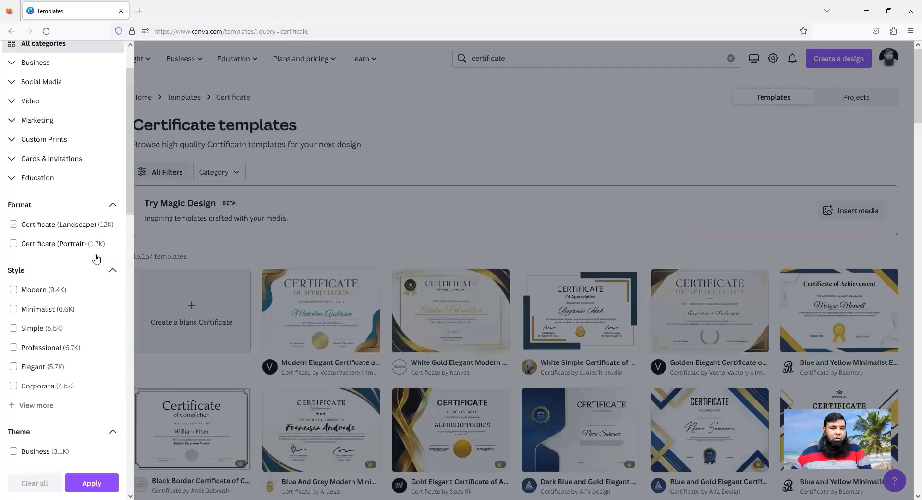
scroll(82, 269, down, 8)
scroll(72, 259, down, 6)
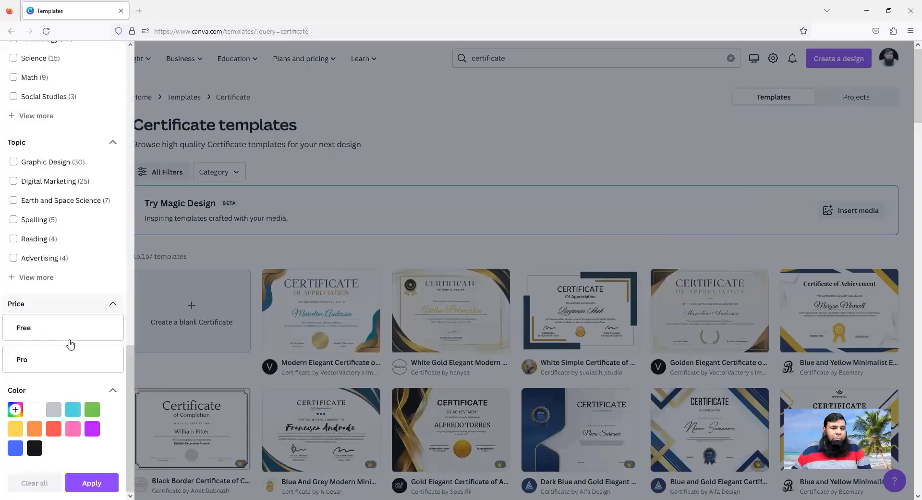
click(26, 329)
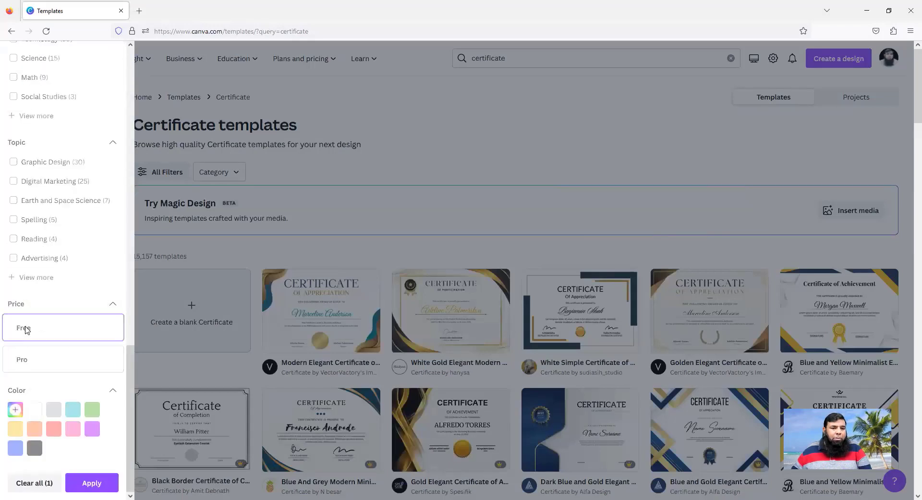
click(85, 482)
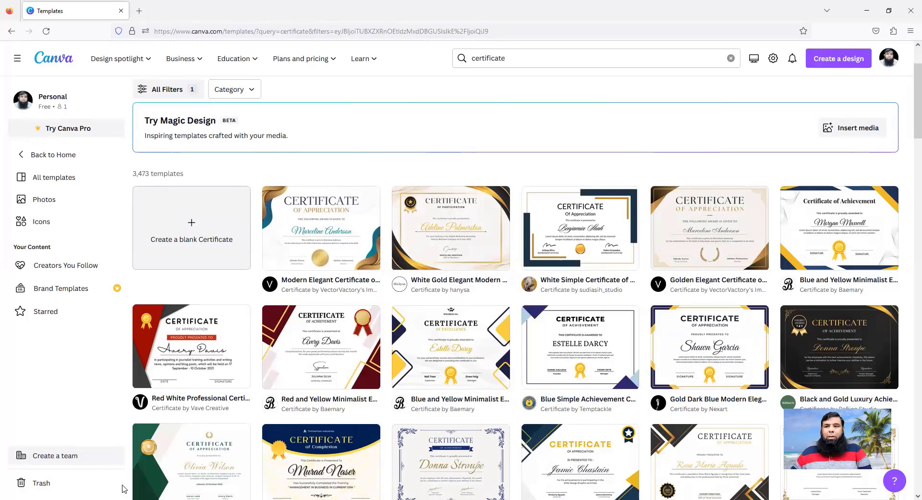
click(846, 230)
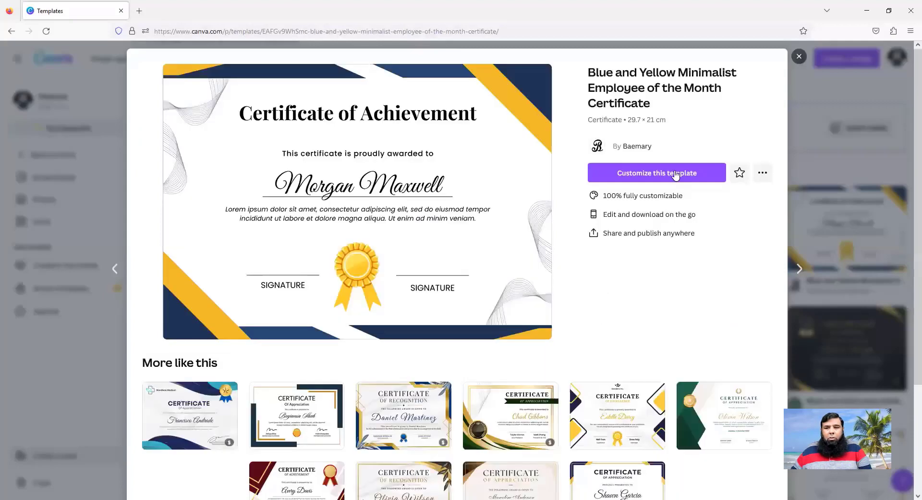
click(675, 173)
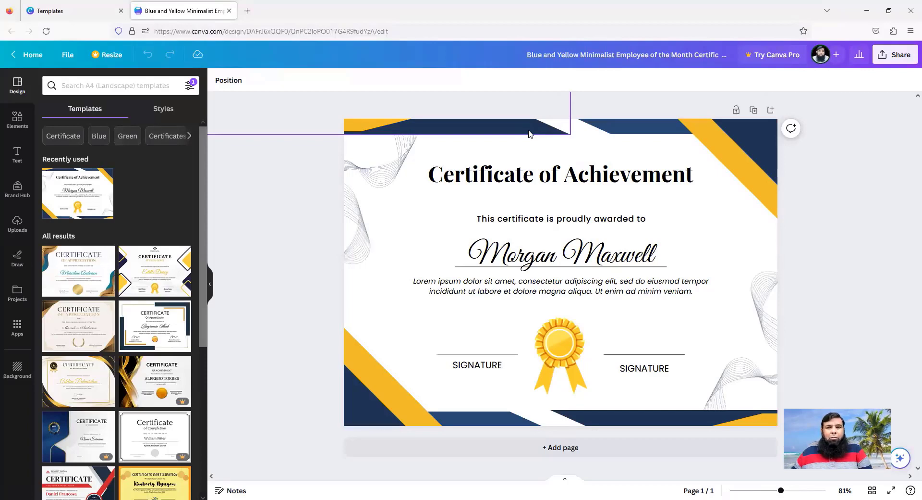
Step: Try moving the navy triangle and the yellow pointed shape from the certificate's upper edge towards its centre, and undo both moves
drag(528, 134, 687, 326)
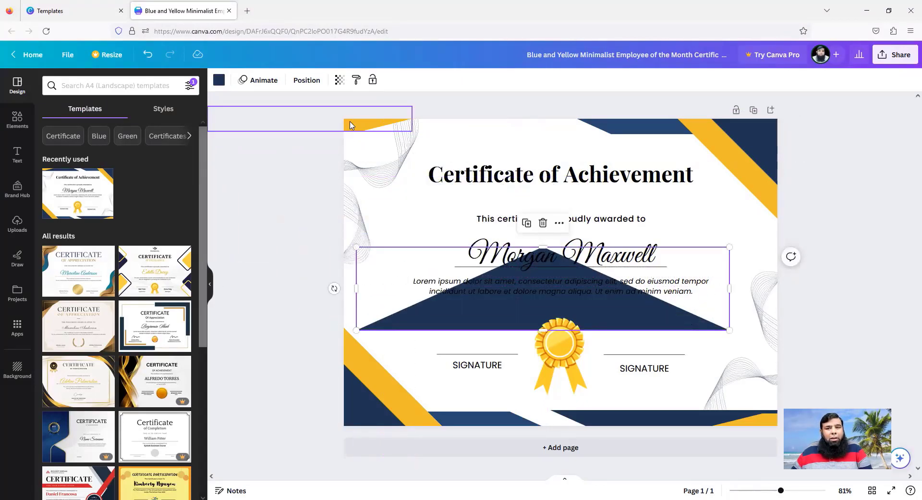
drag(349, 125, 570, 198)
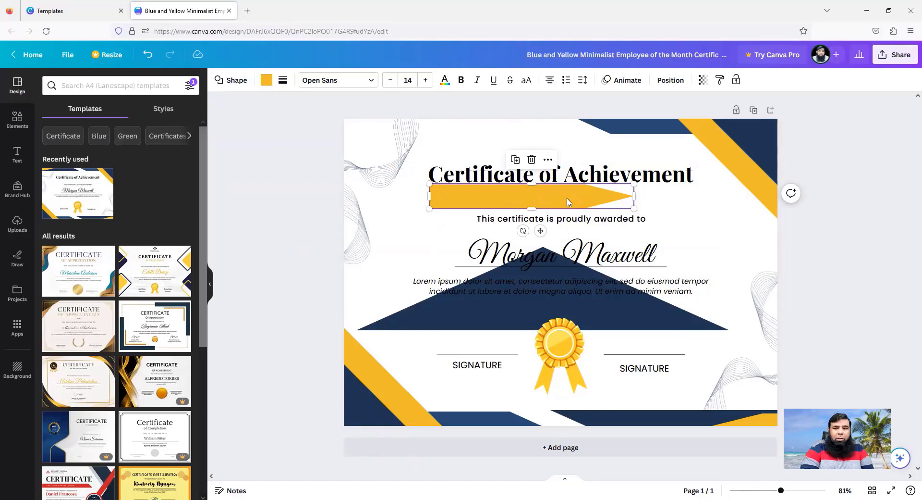
key(ctrl+z)
key(ctrl+z)
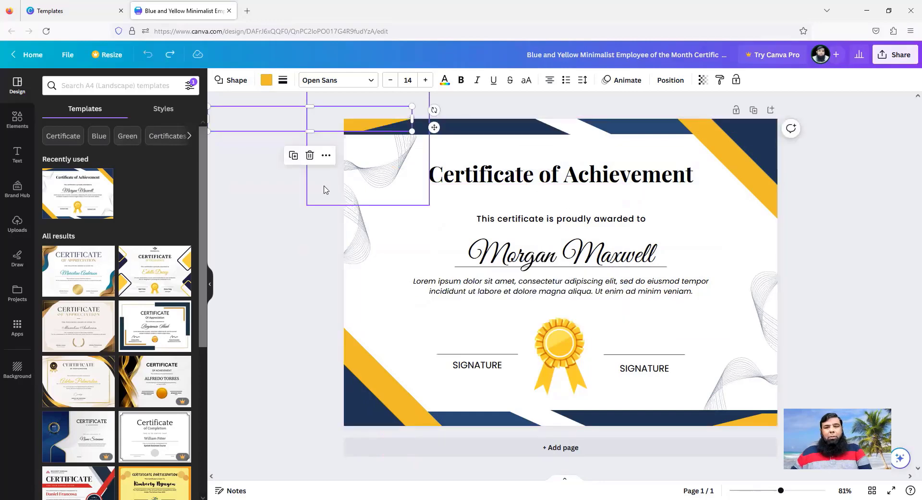
click(310, 200)
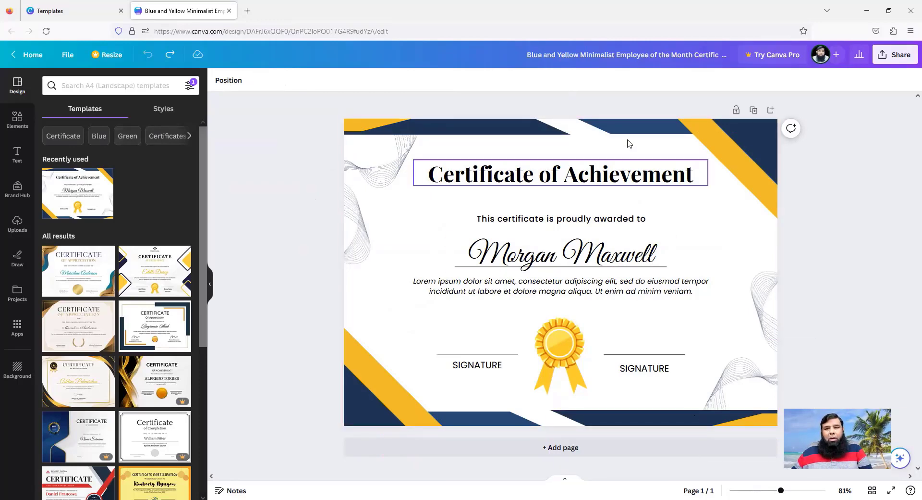
Step: Move the blue pointed shape from the certificate's upper edge to below the title, and add a right-pointing pentagon from Lines & Shapes
drag(628, 132, 588, 237)
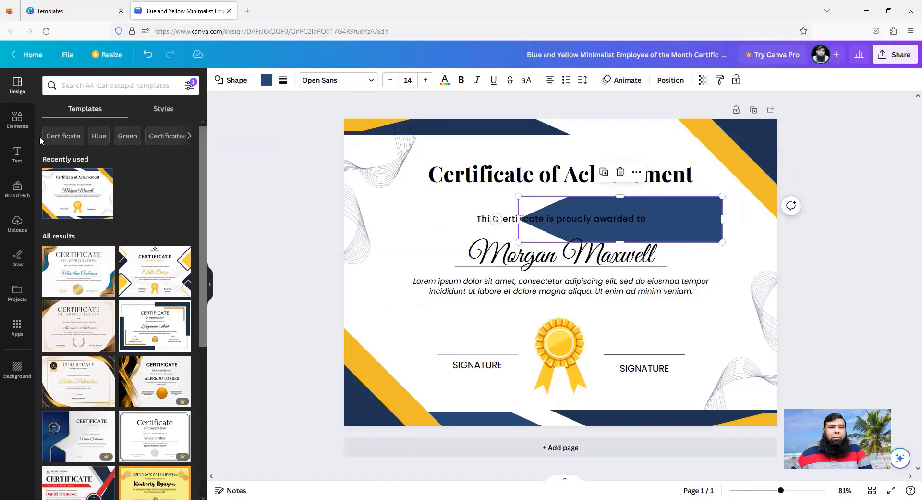
click(17, 119)
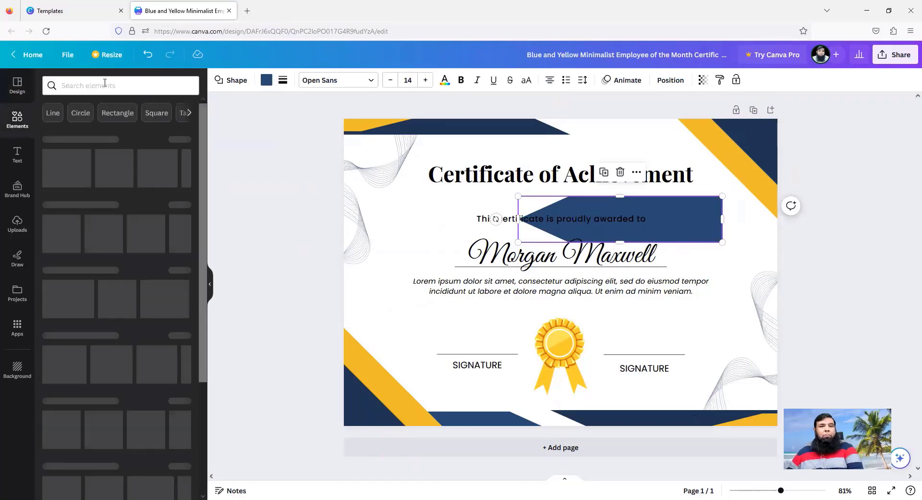
click(96, 87)
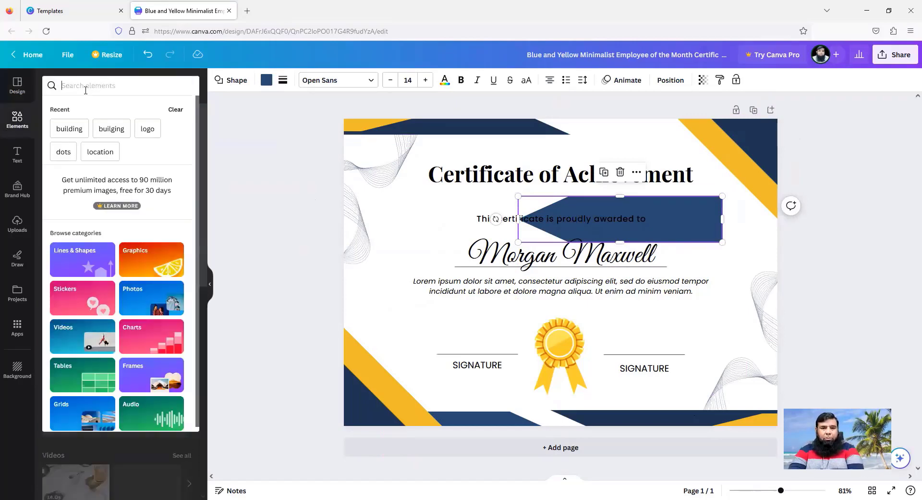
click(82, 257)
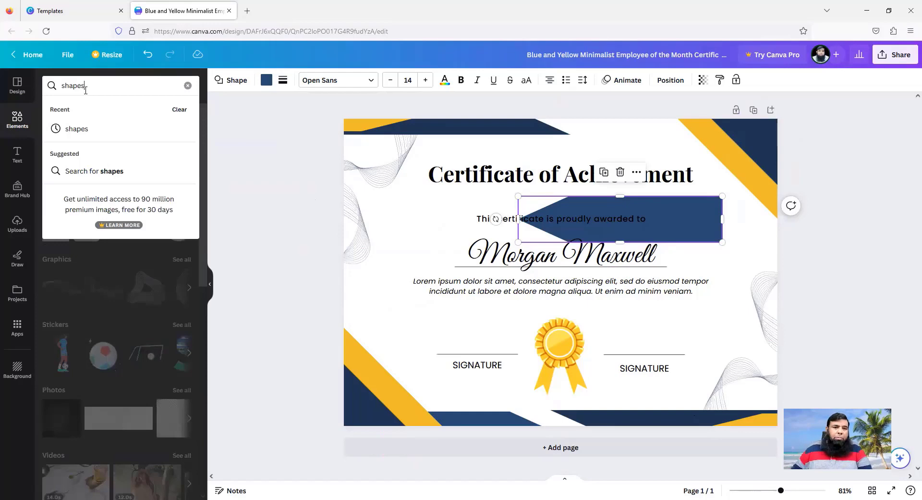
key(Return)
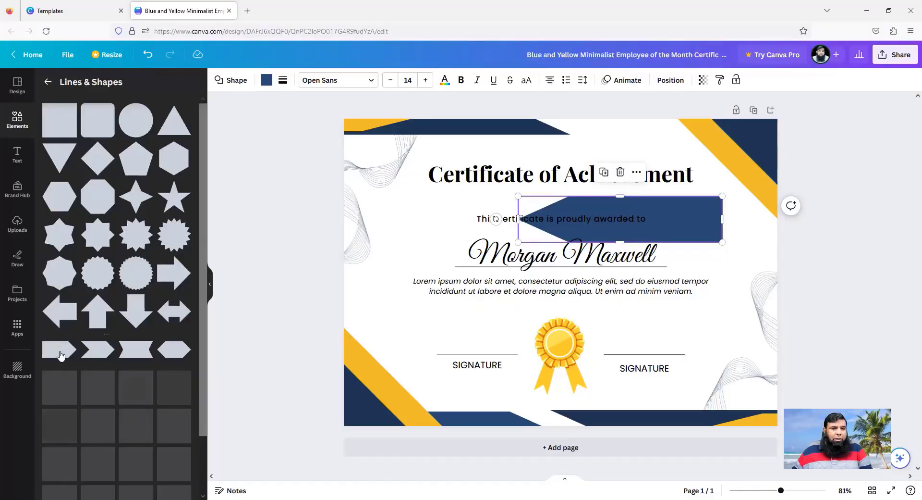
click(60, 355)
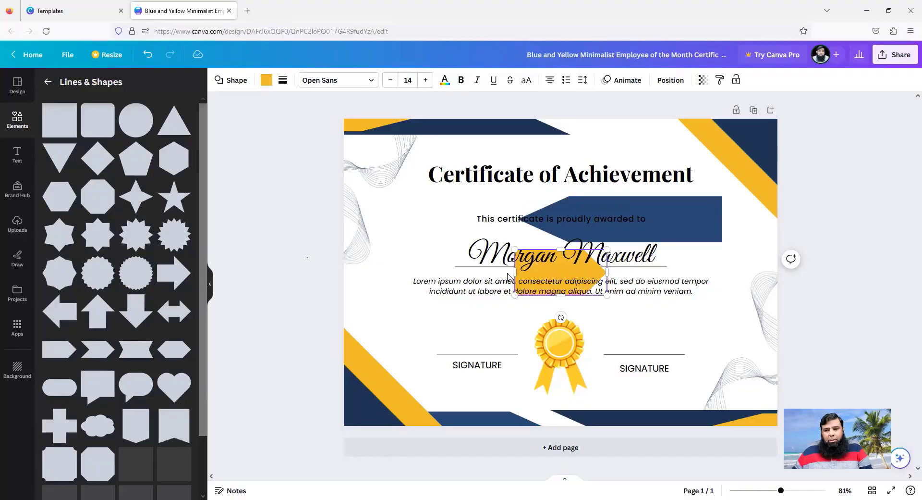
click(543, 271)
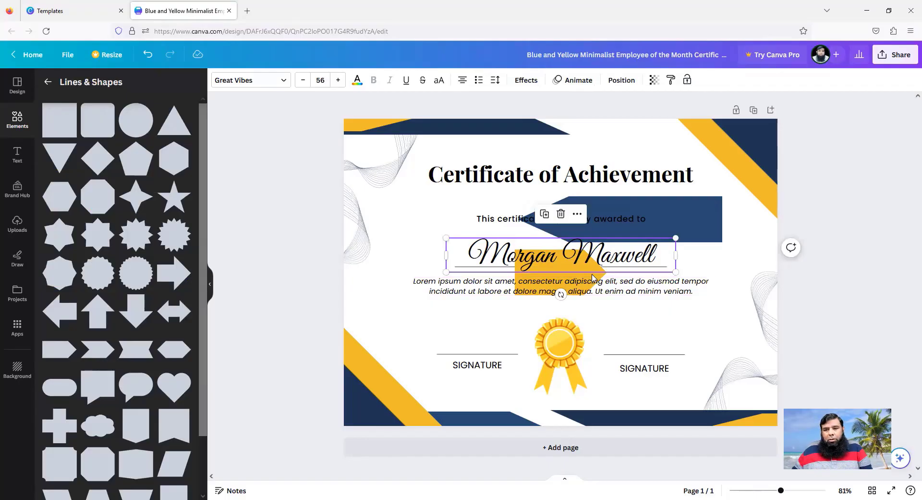